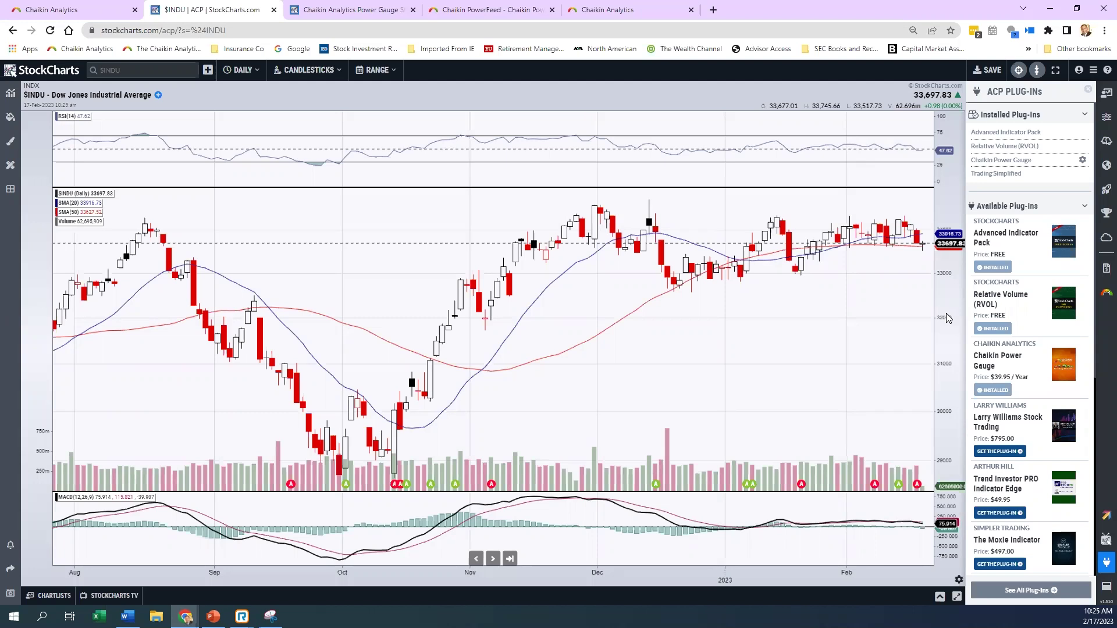
Compress the price scale of the Dow Industrials ($INDU) chart by dragging its price axis
drag(946, 317, 946, 327)
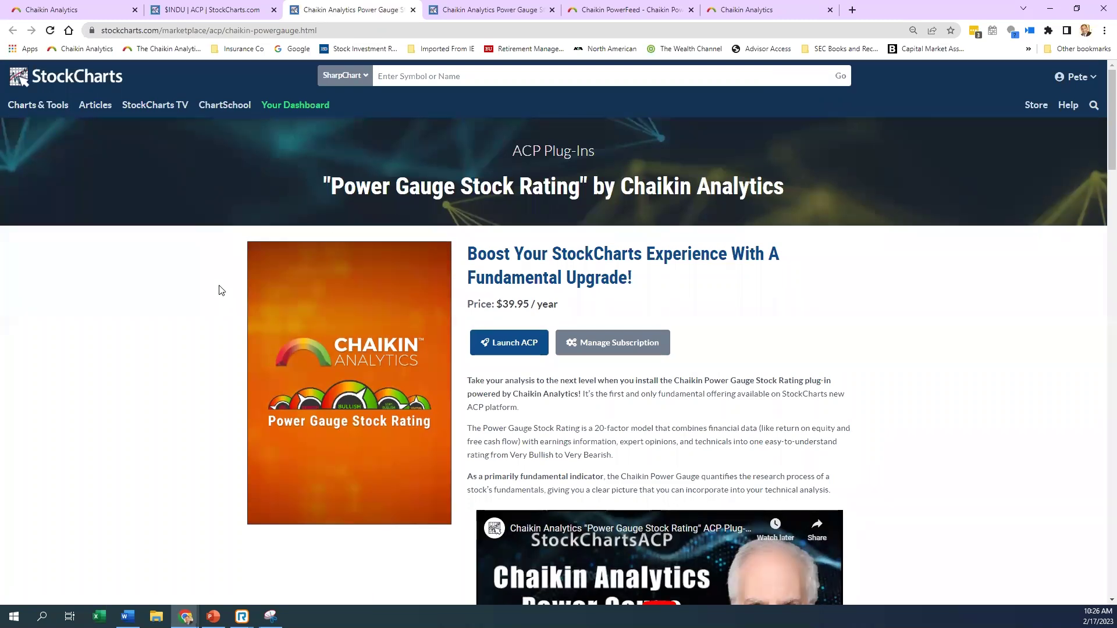
scroll(221, 291, down, 1)
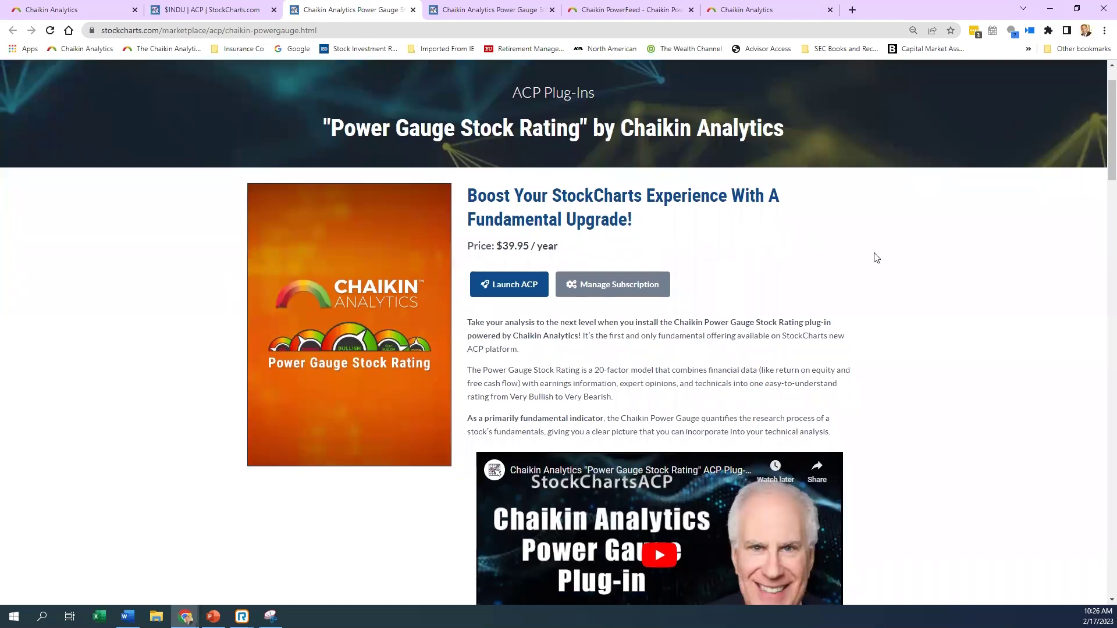
scroll(911, 257, down, 2)
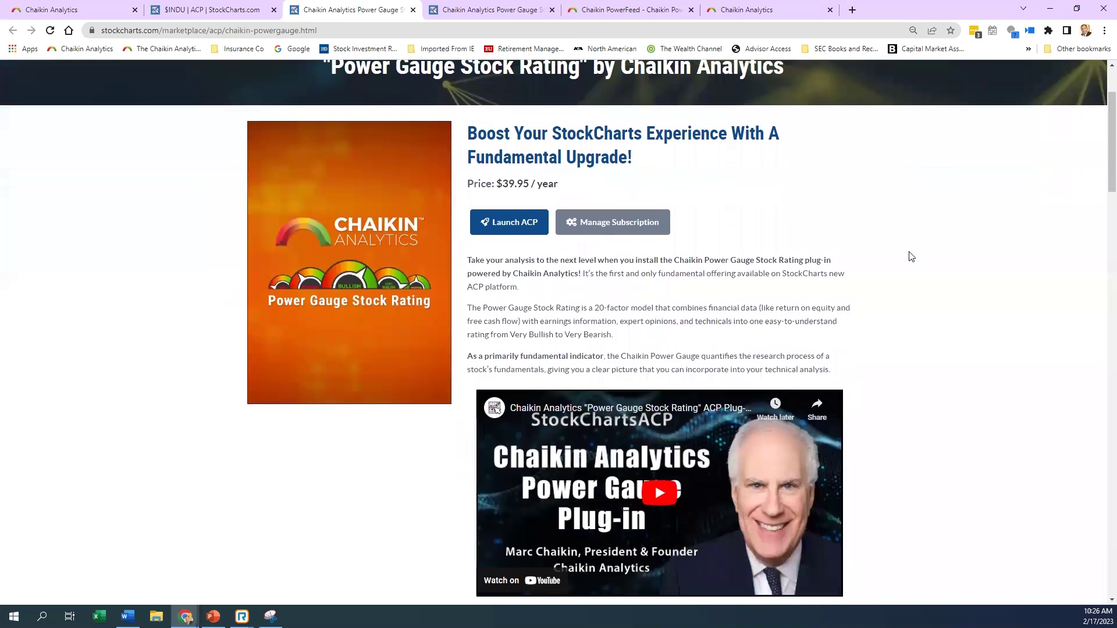
scroll(911, 257, down, 6)
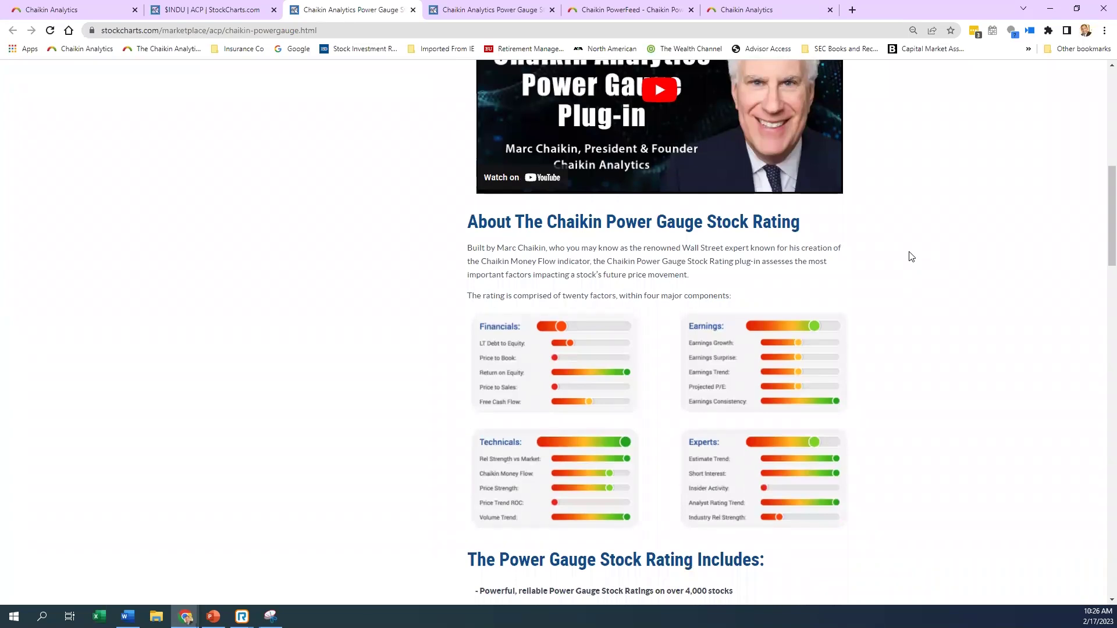
scroll(911, 257, up, 4)
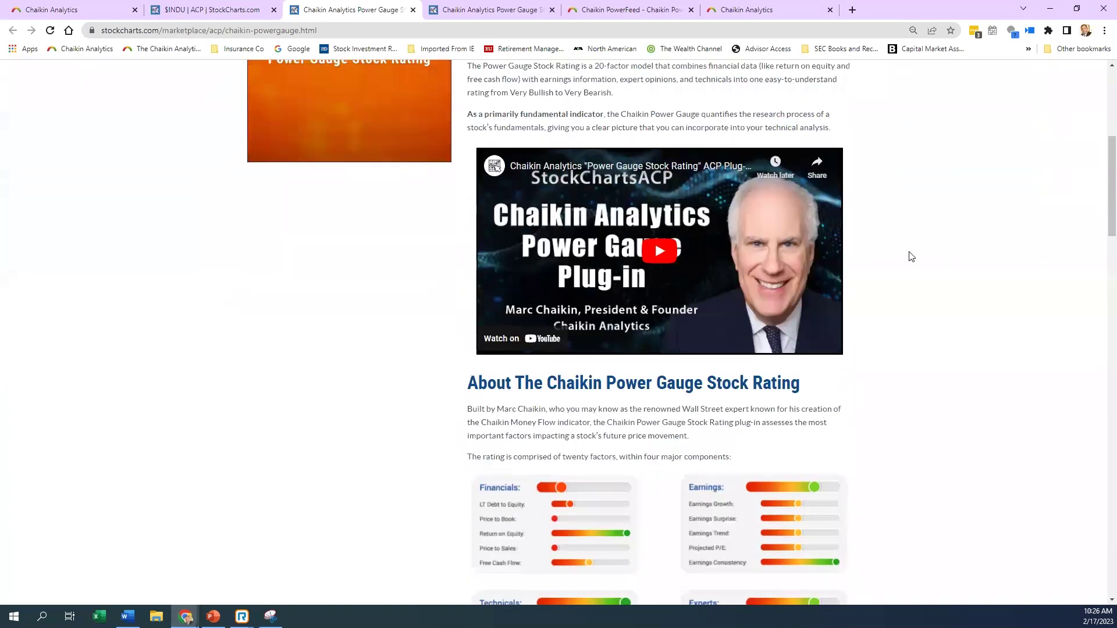
scroll(911, 256, down, 1)
scroll(912, 257, down, 2)
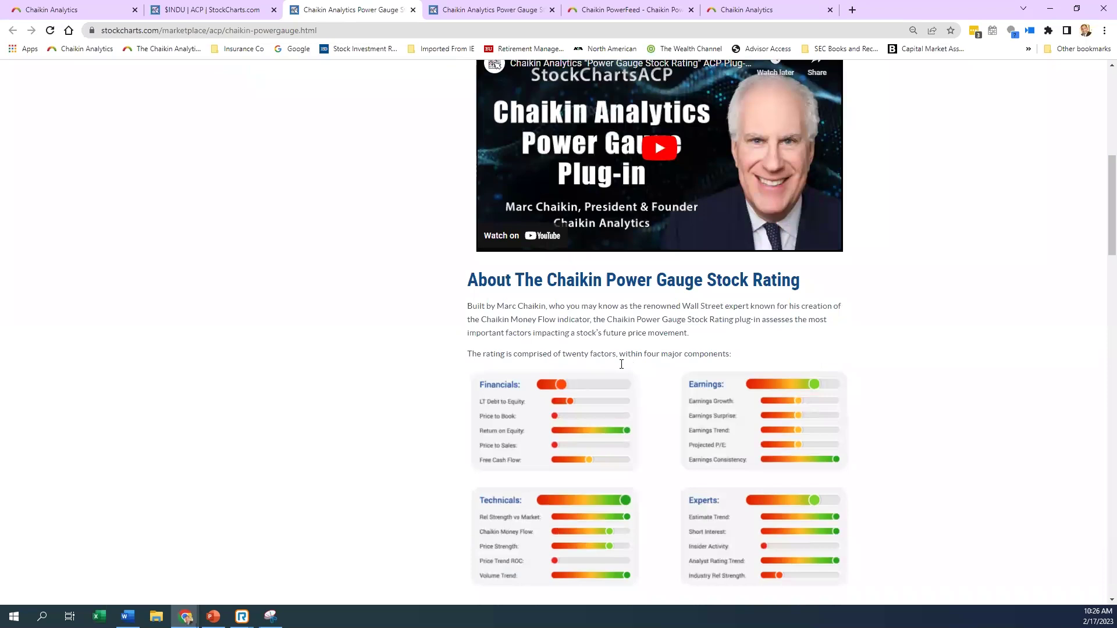
scroll(457, 425, down, 1)
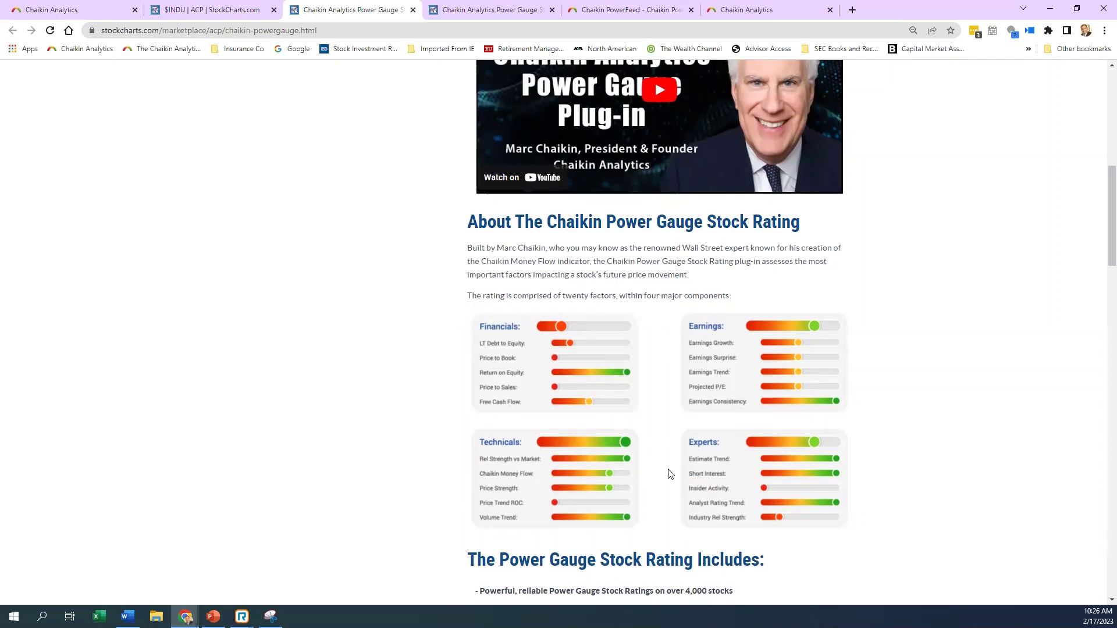
scroll(356, 460, down, 1)
scroll(356, 460, down, 5)
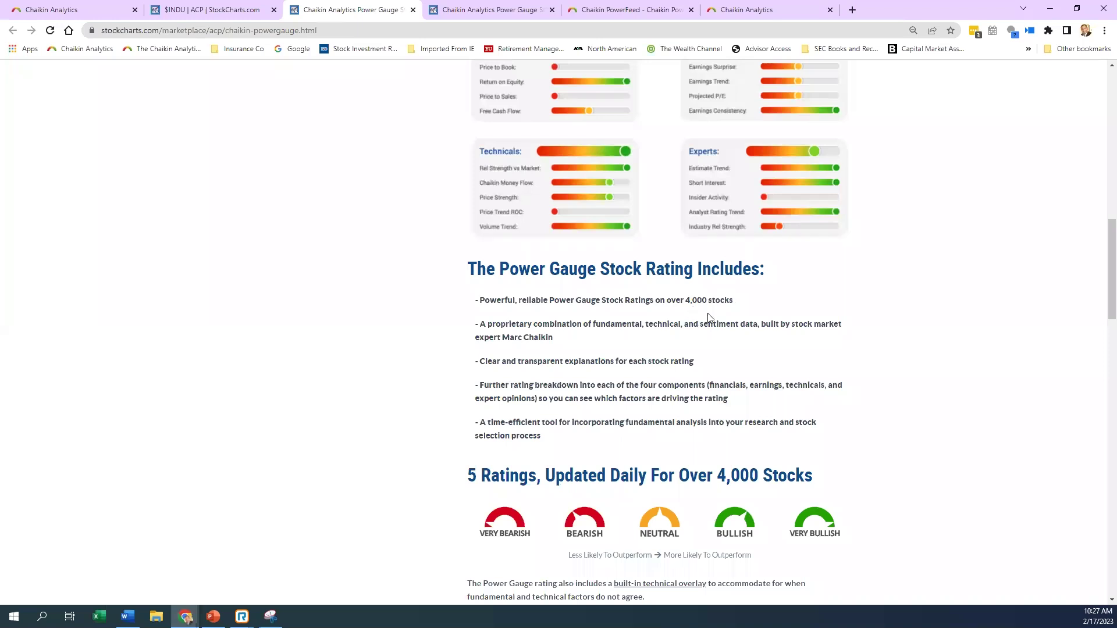
scroll(399, 370, down, 1)
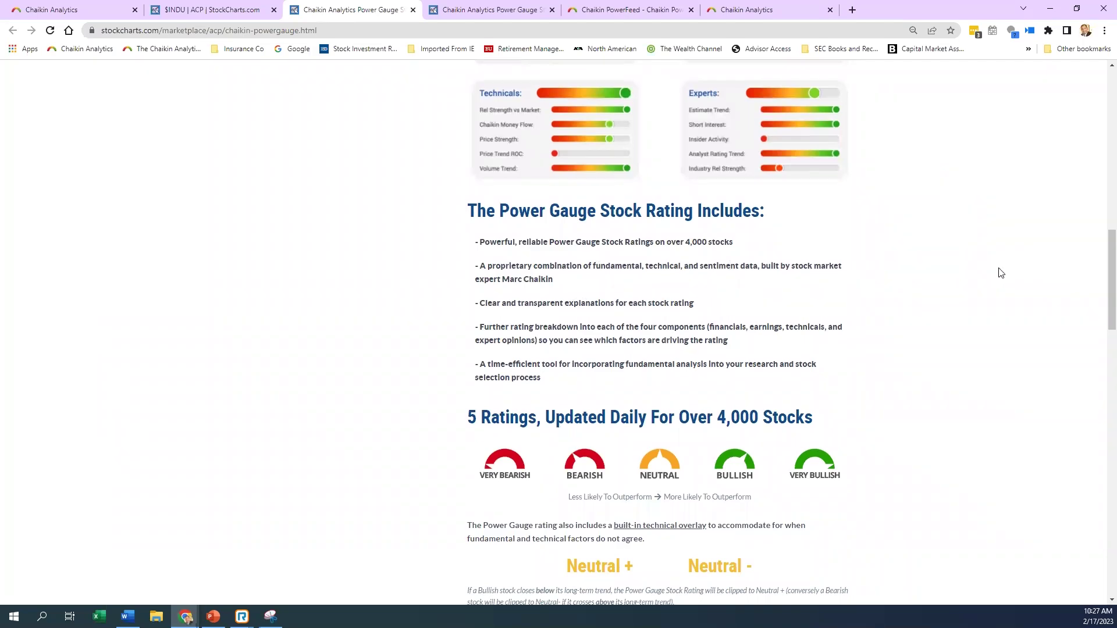
scroll(1001, 272, up, 10)
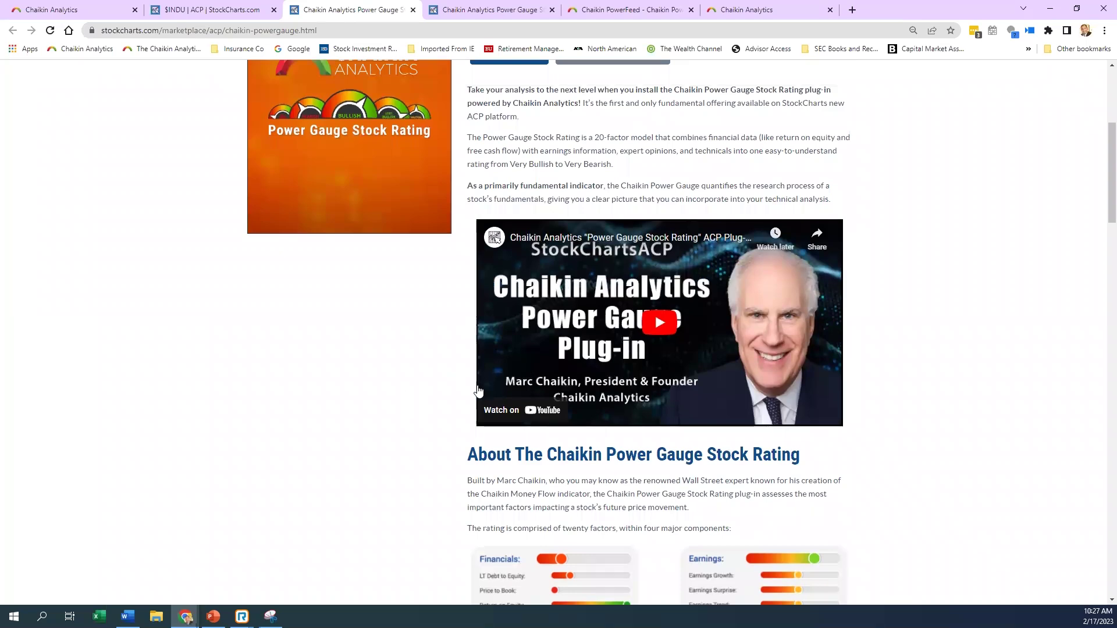
scroll(427, 407, up, 1)
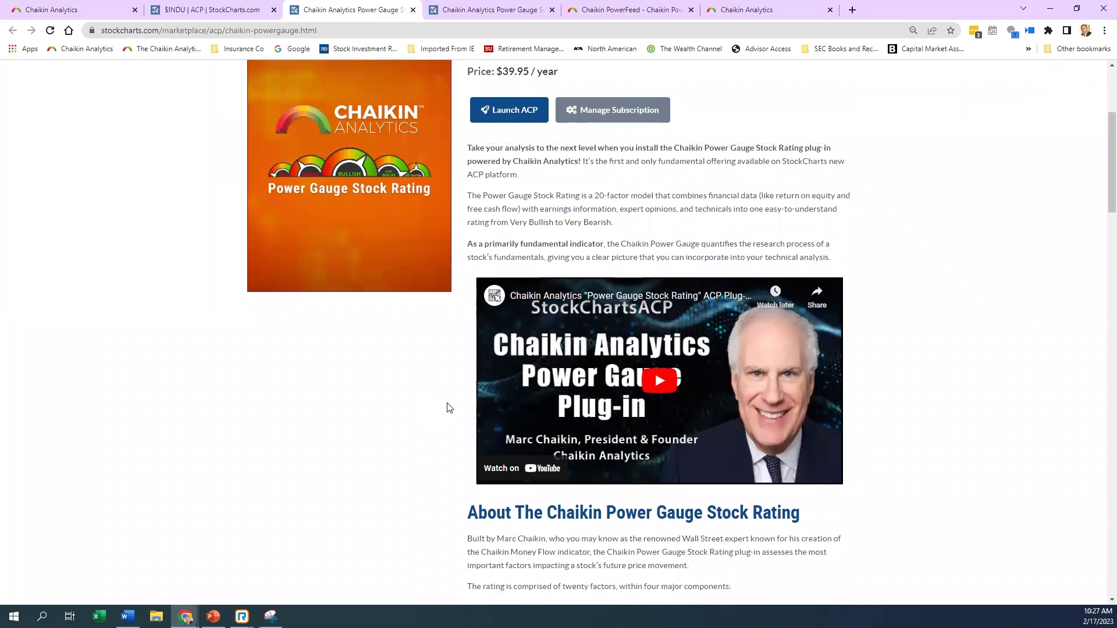
scroll(446, 419, up, 2)
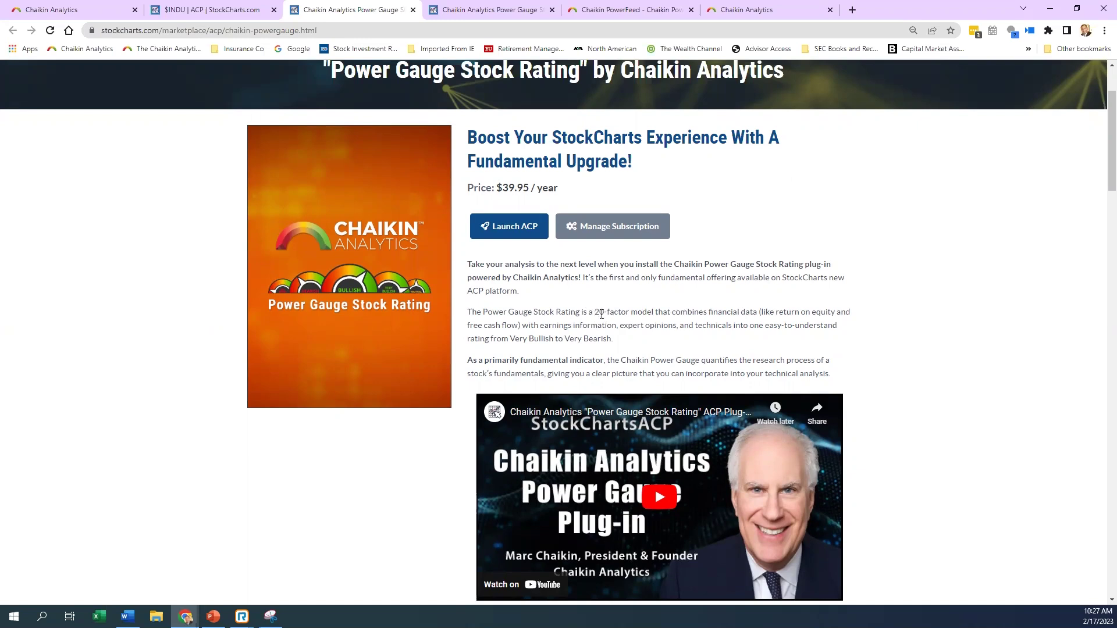
drag(594, 313, 655, 309)
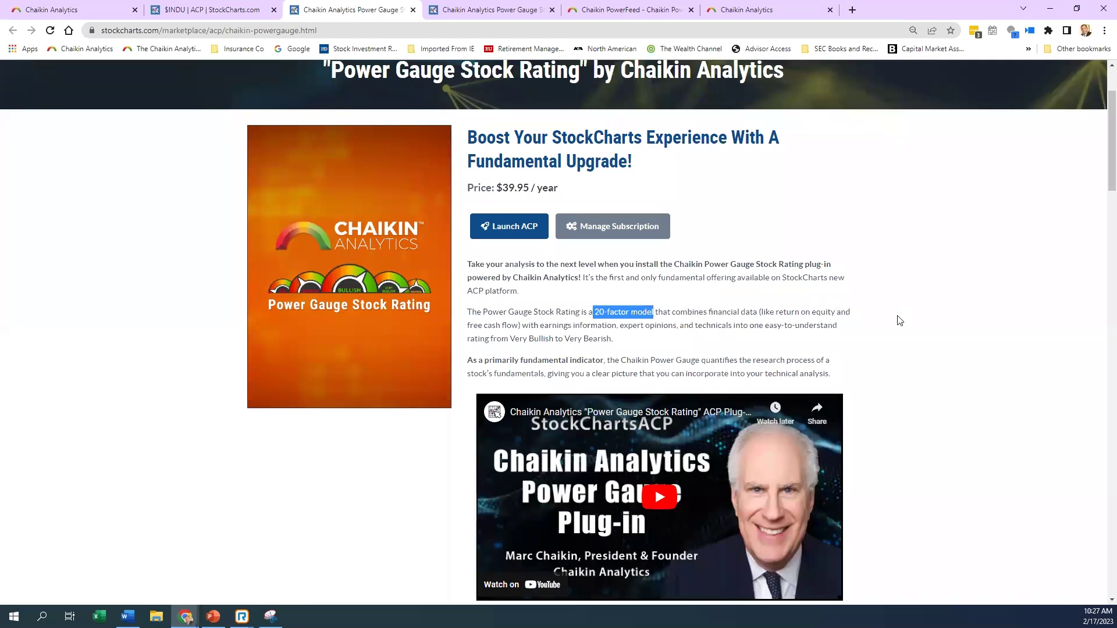
Scroll the plug-in description down past the 20-factor model text to the component charts
scroll(914, 316, down, 1)
scroll(913, 316, down, 7)
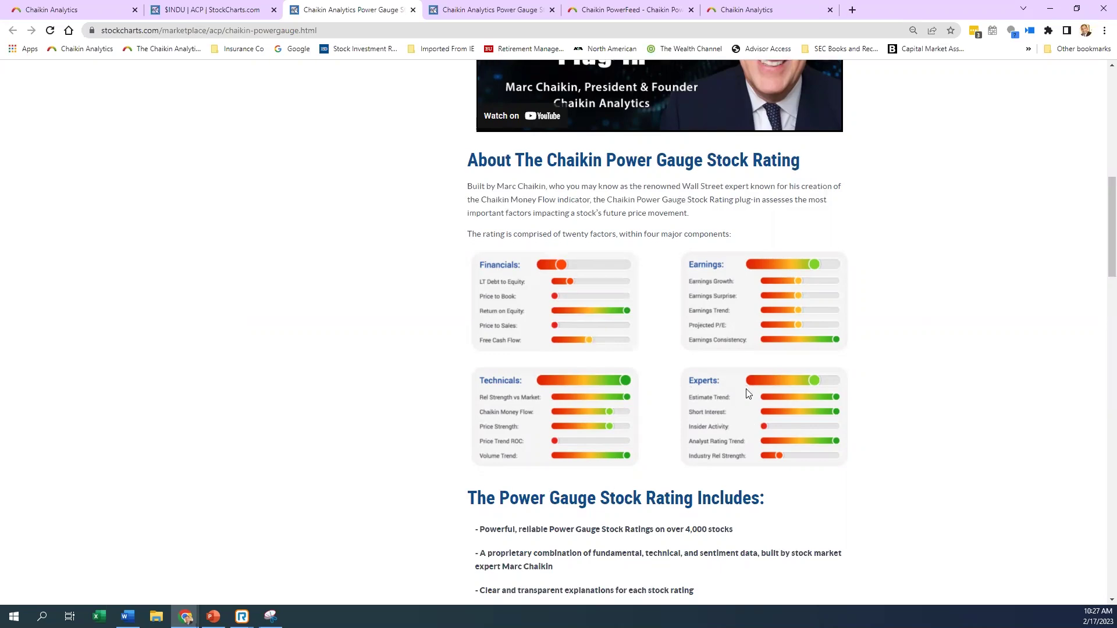
scroll(751, 429, down, 1)
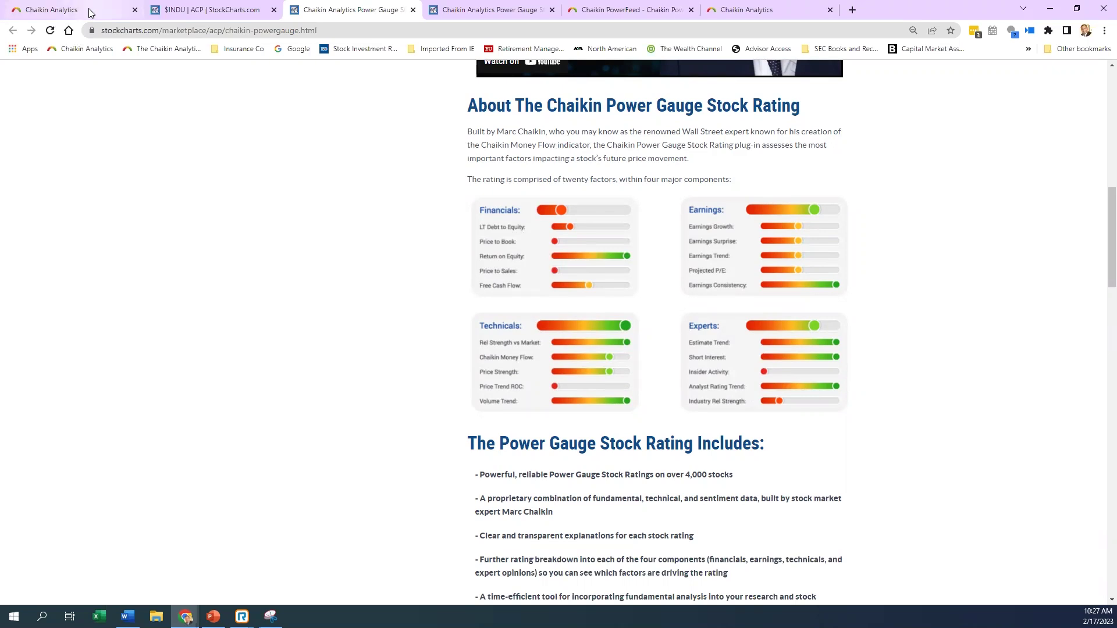
mouse_move(92, 15)
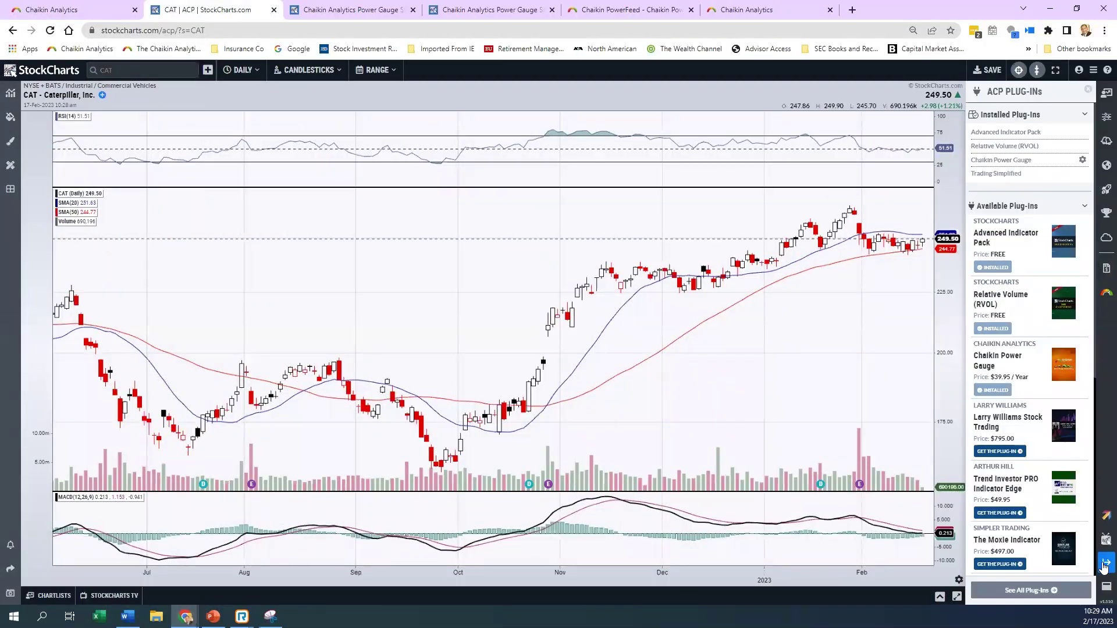
Show CAT's Very Bullish Chaikin Power Gauge rating in ACP, then switch to Chaikin Analytics
click(1104, 564)
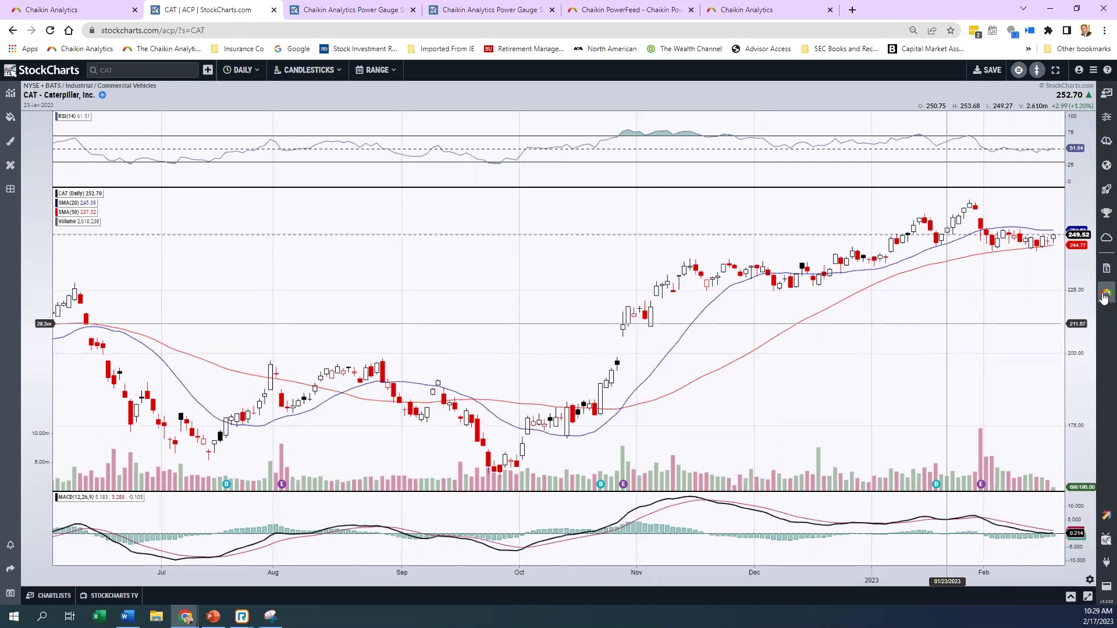
click(1104, 295)
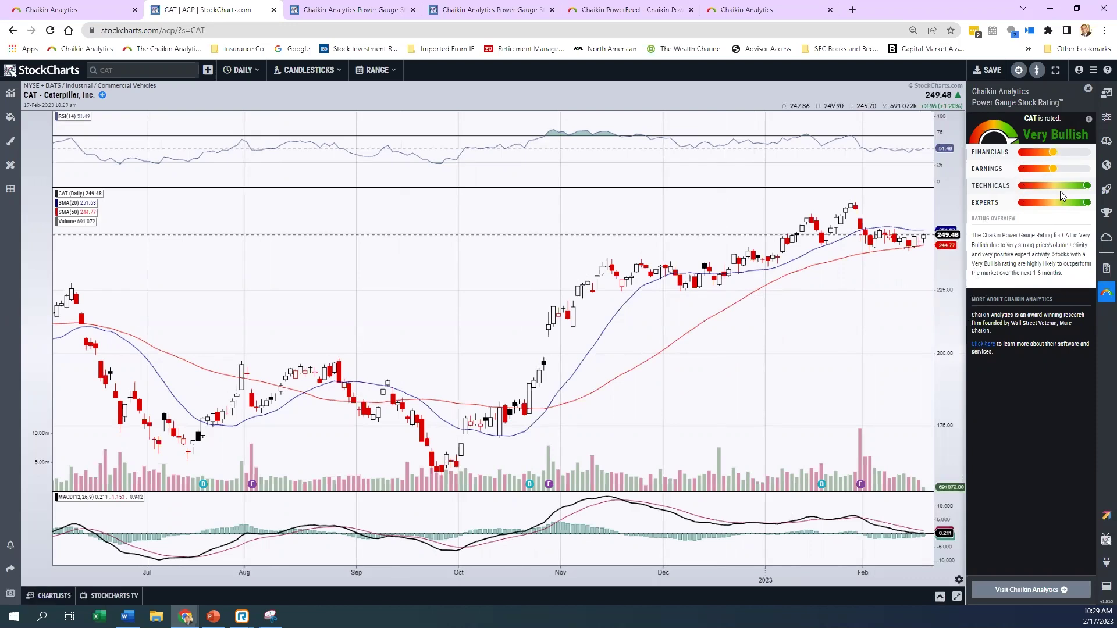
click(1017, 185)
click(82, 10)
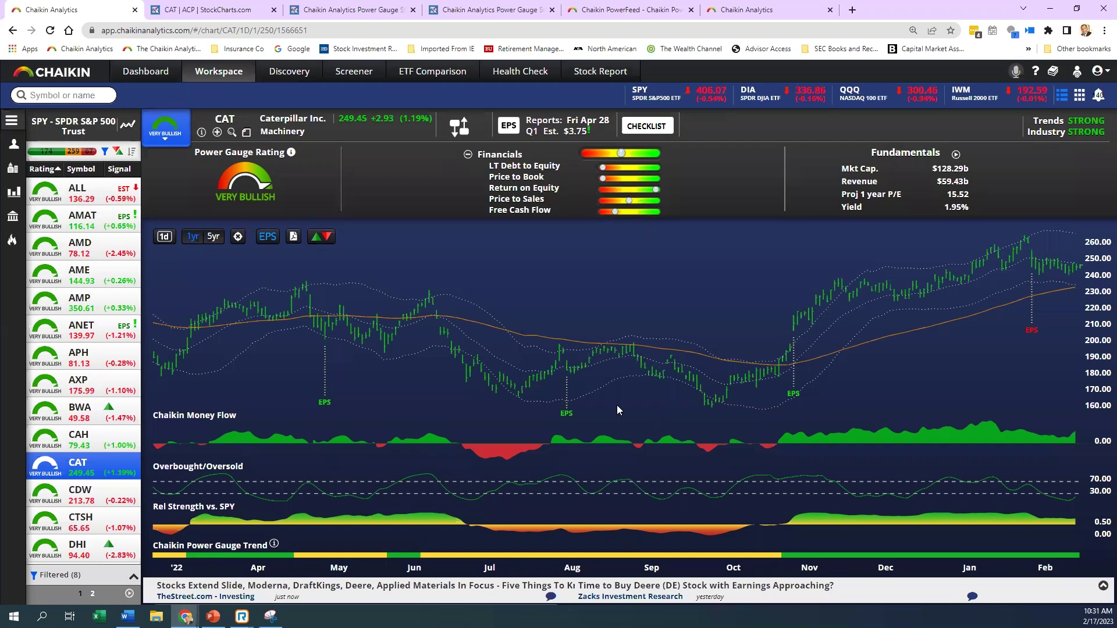
Collapse CAT's Financials sub-factors, briefly reopening them before closing them again
click(468, 155)
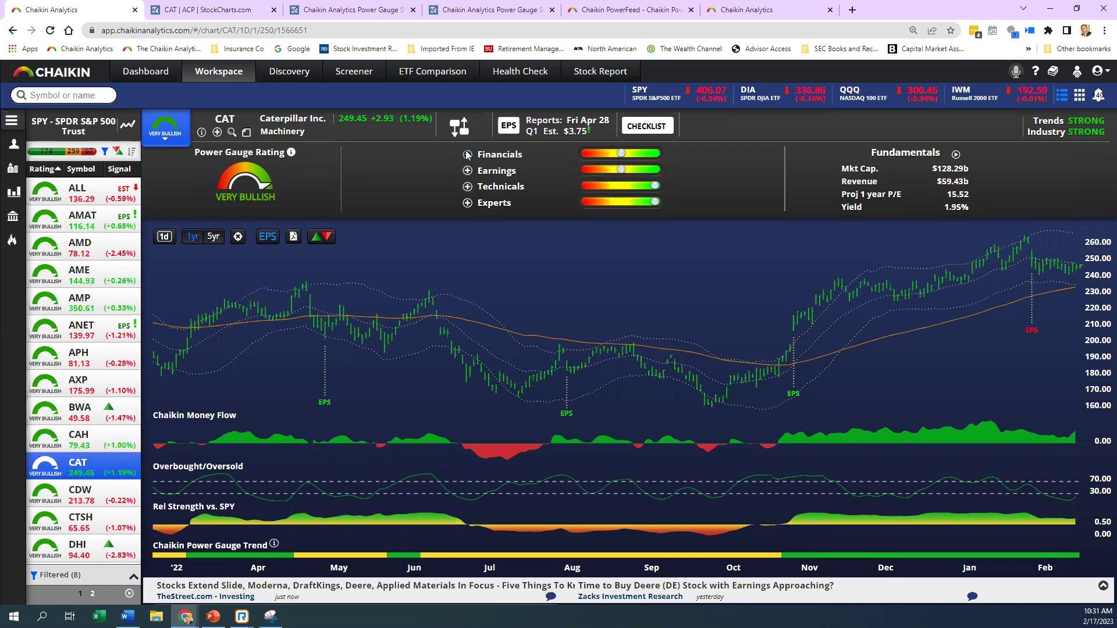
click(468, 155)
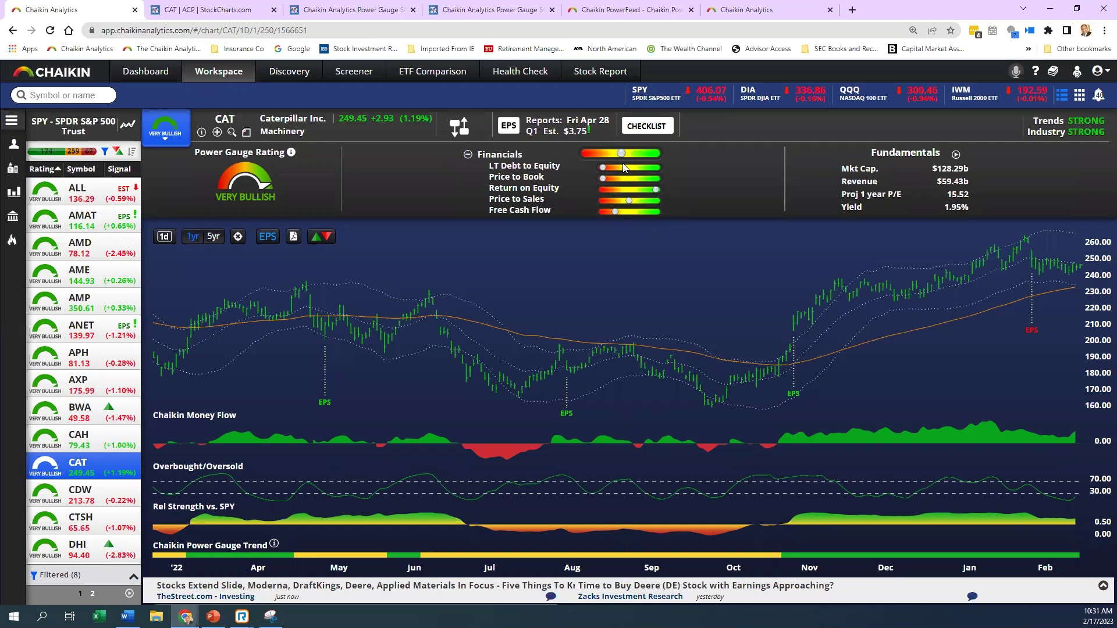
click(468, 156)
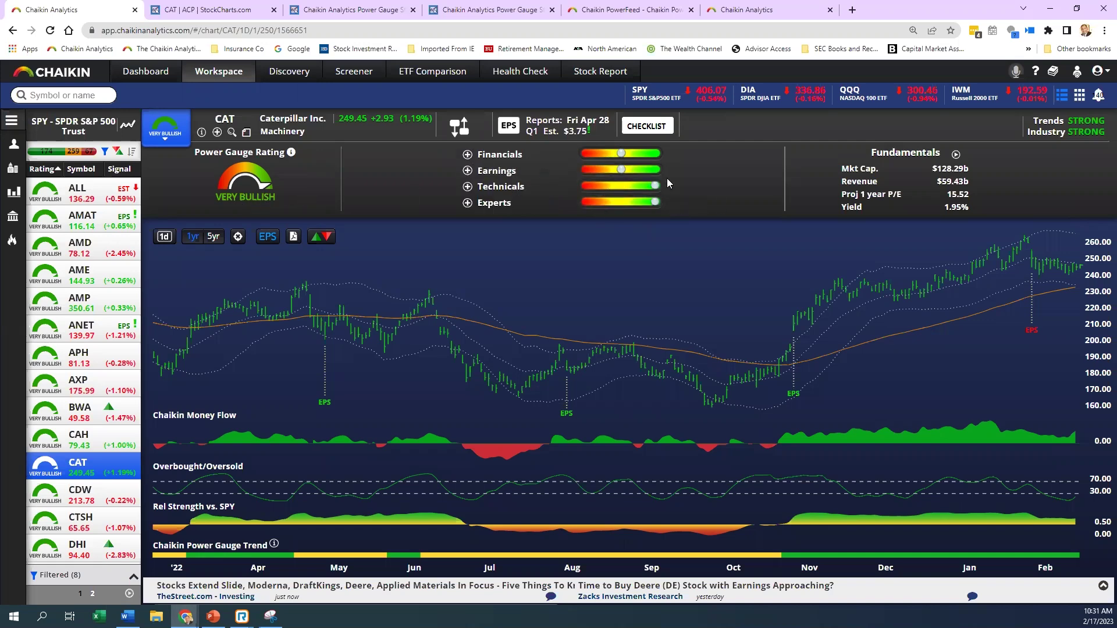
Expand CAT's Earnings breakdown and check each quarter's EPS result on the price chart
click(468, 171)
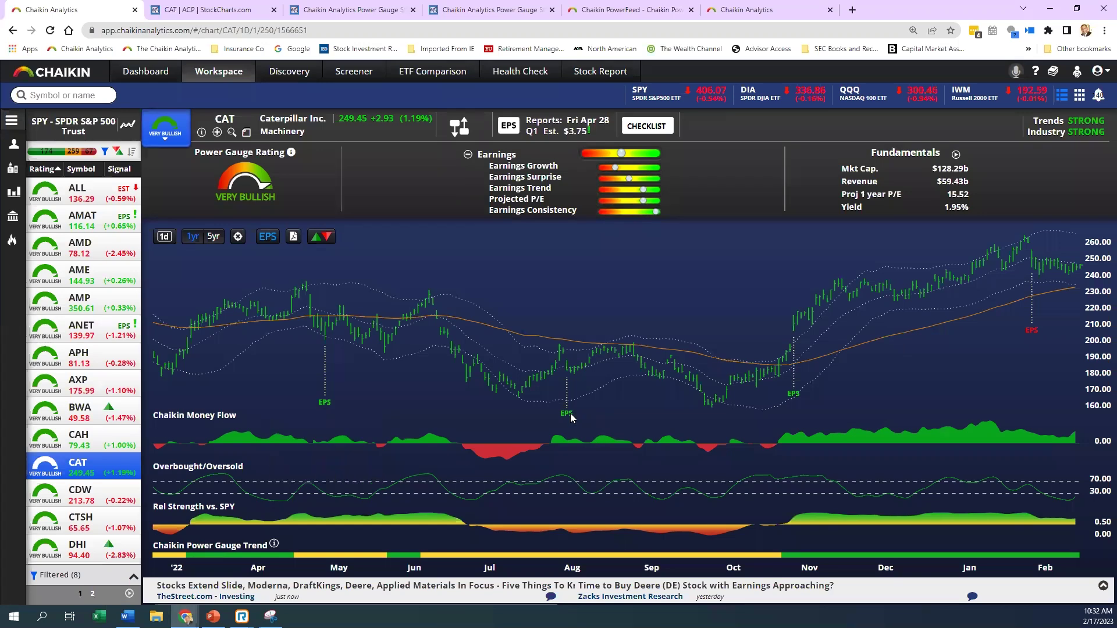
mouse_move(570, 415)
mouse_move(789, 405)
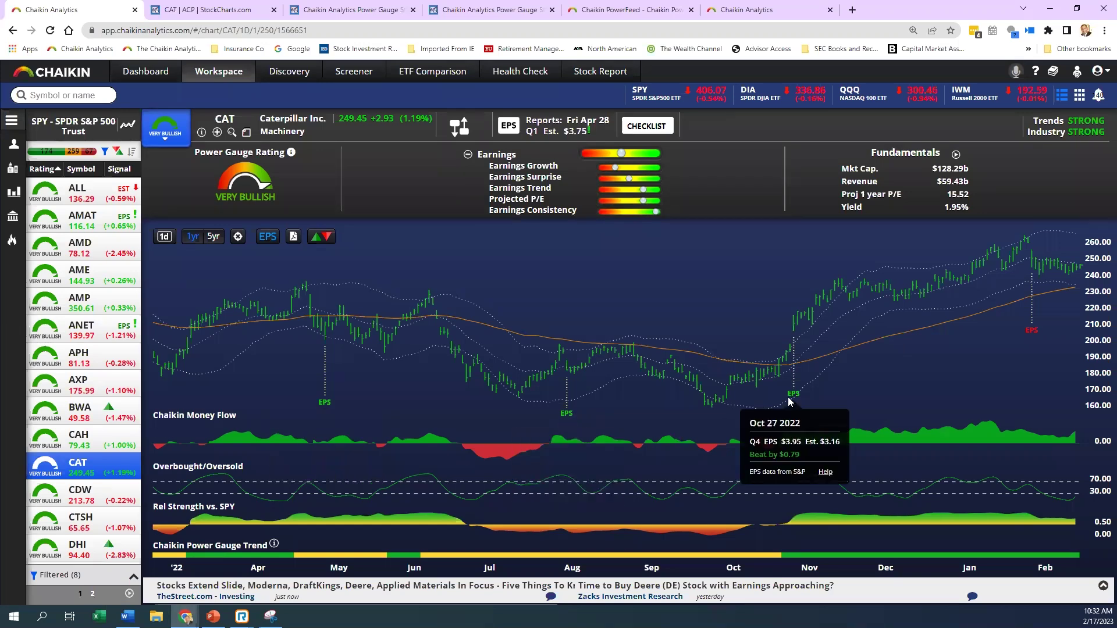
mouse_move(1034, 328)
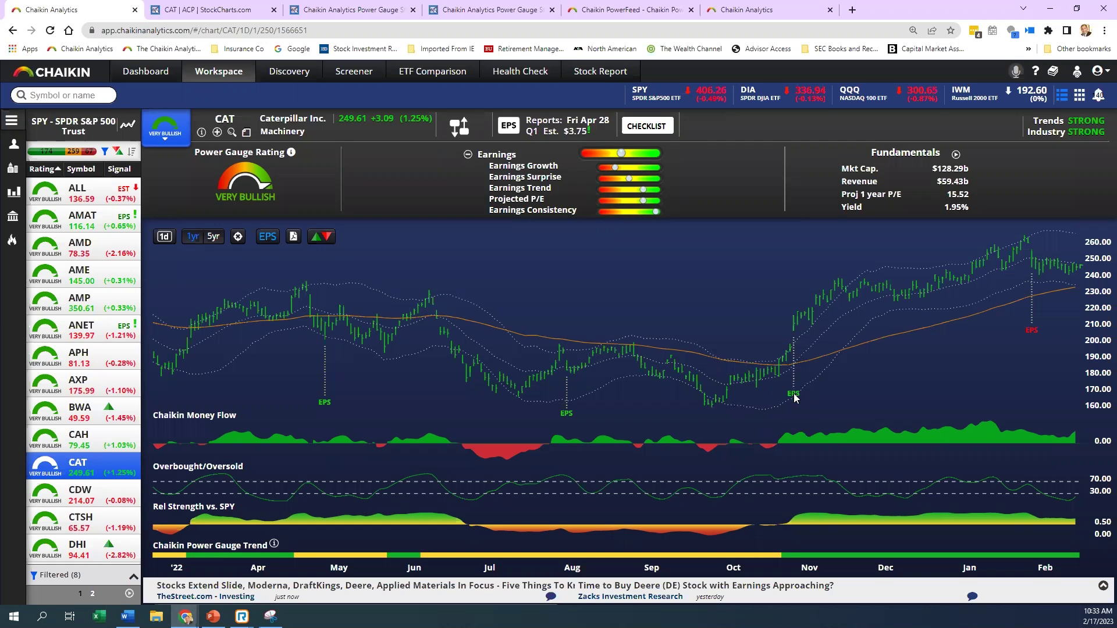
Swap the Earnings breakdown for CAT's Technicals breakdown and inspect the Oct 24 2022 price data
mouse_move(791, 401)
click(467, 155)
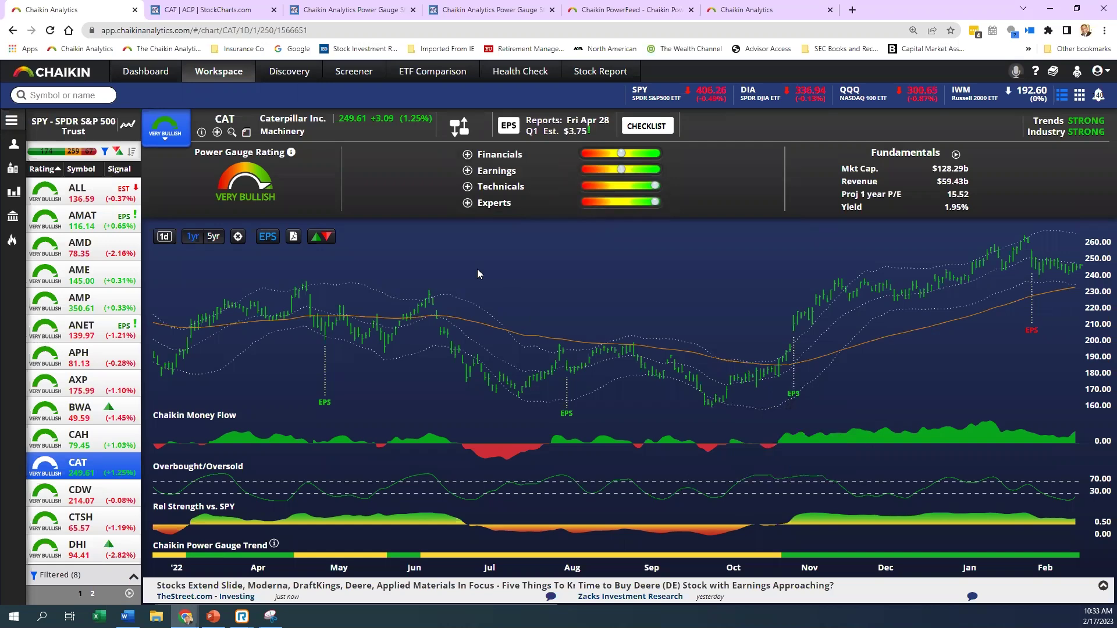
click(467, 188)
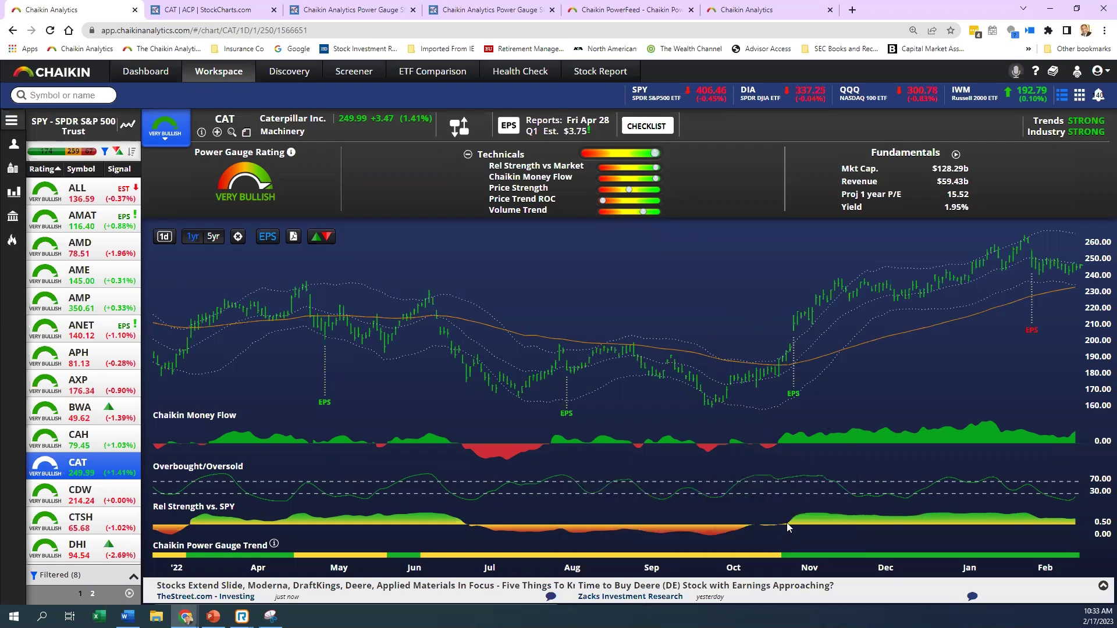
click(782, 364)
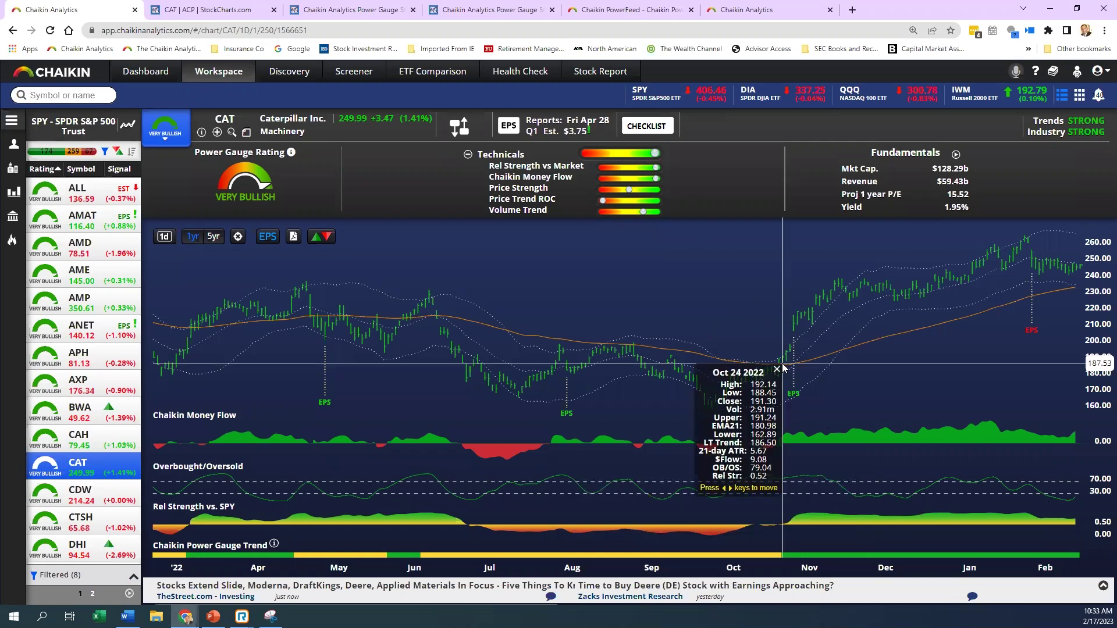
click(782, 363)
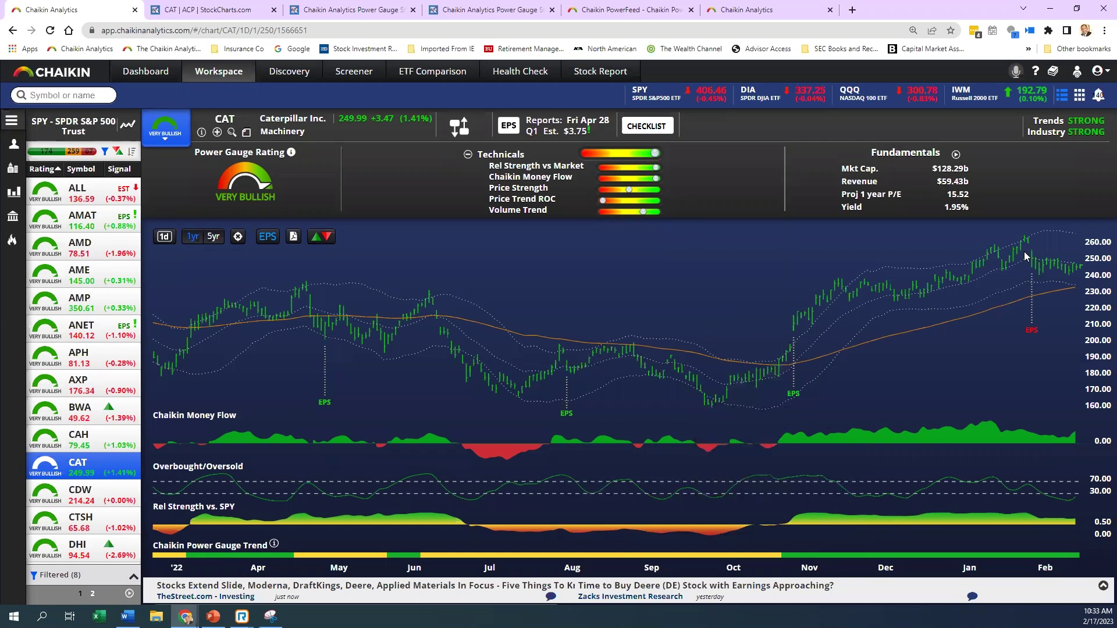
click(1029, 240)
click(1029, 240)
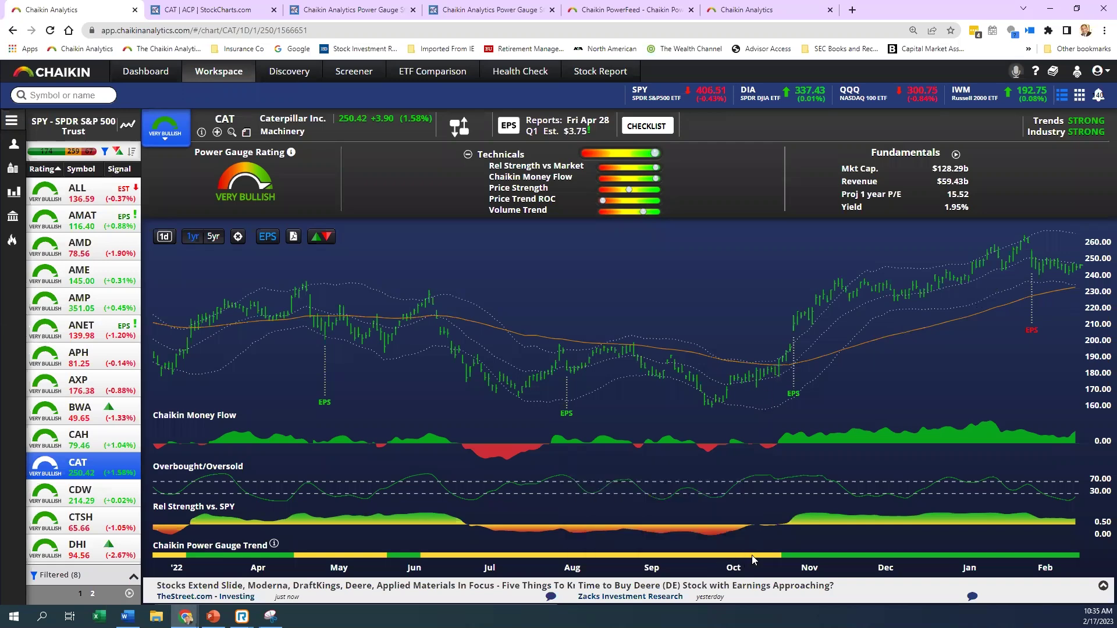
mouse_move(761, 558)
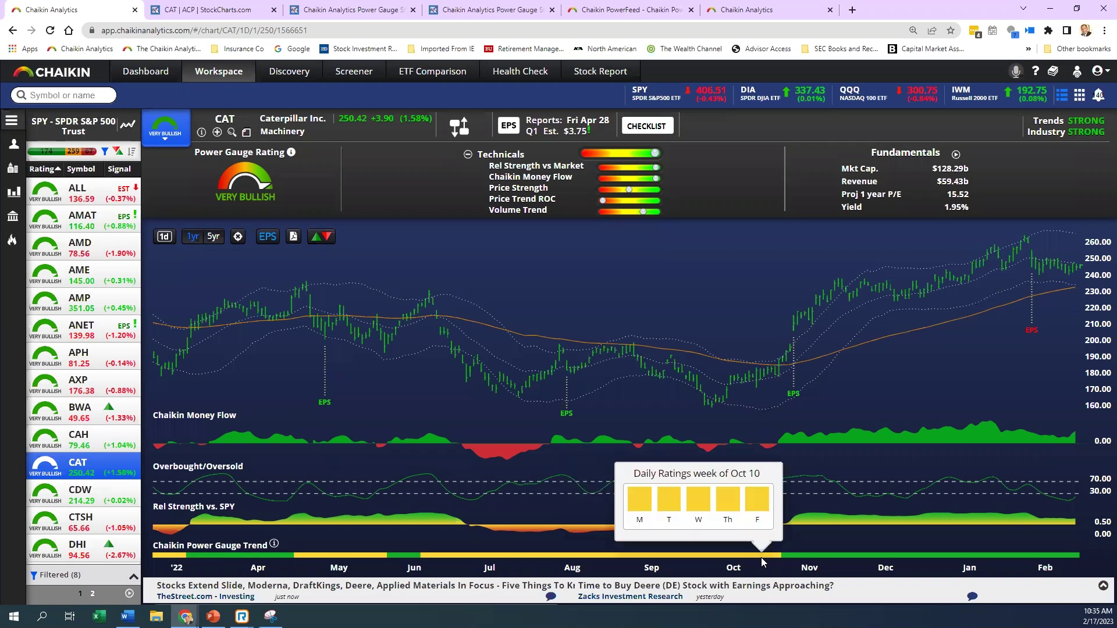
mouse_move(797, 398)
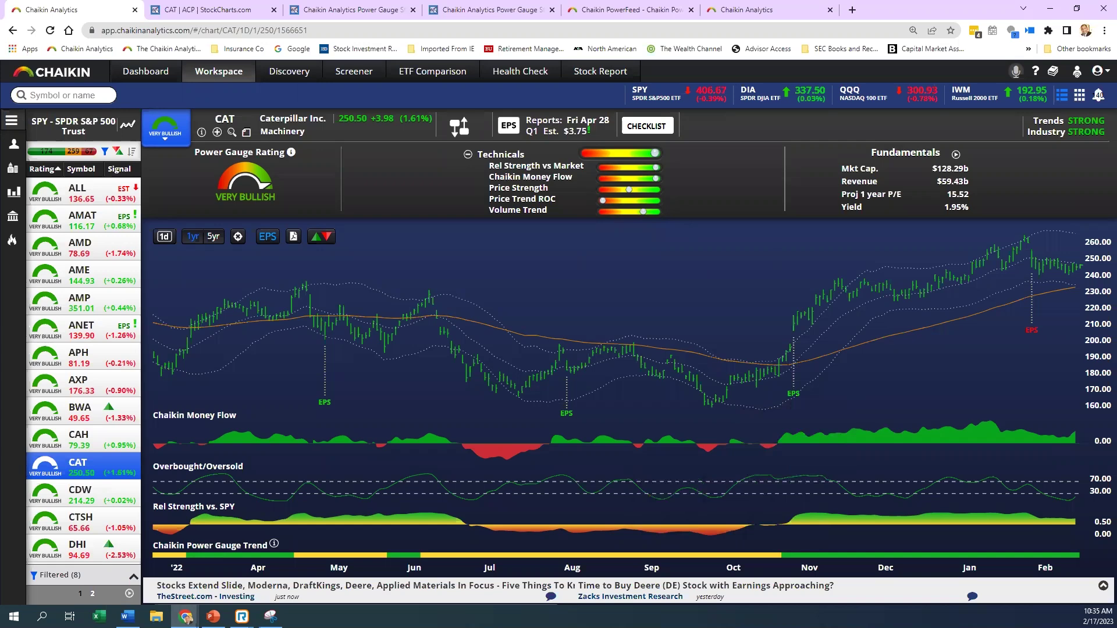
Close Technicals, review CAT's Experts breakdown, then collapse it again
click(468, 155)
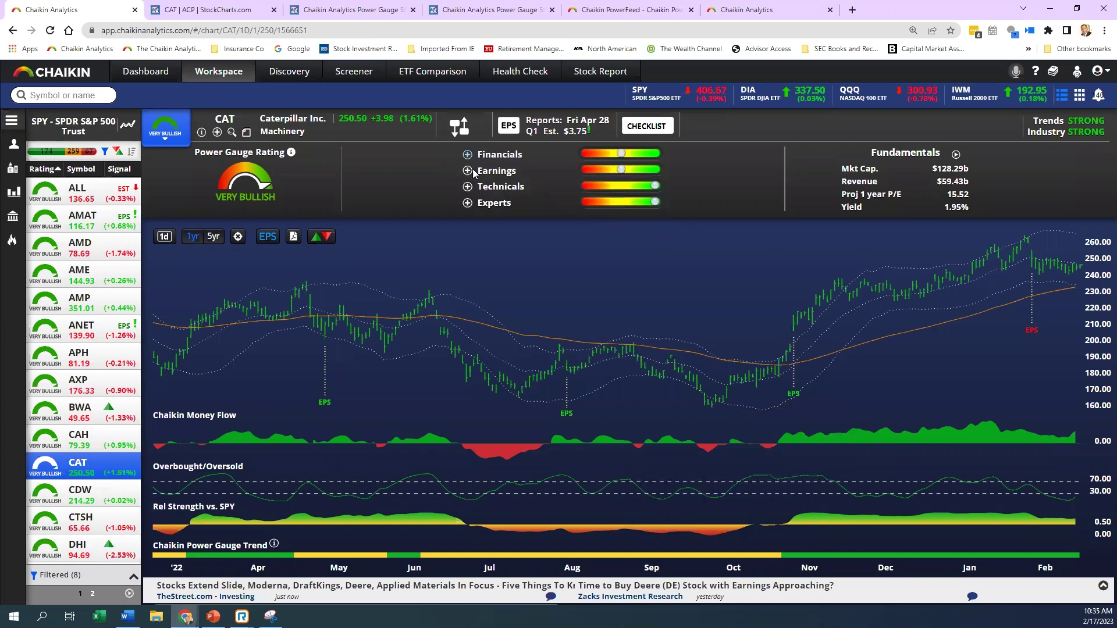
click(468, 203)
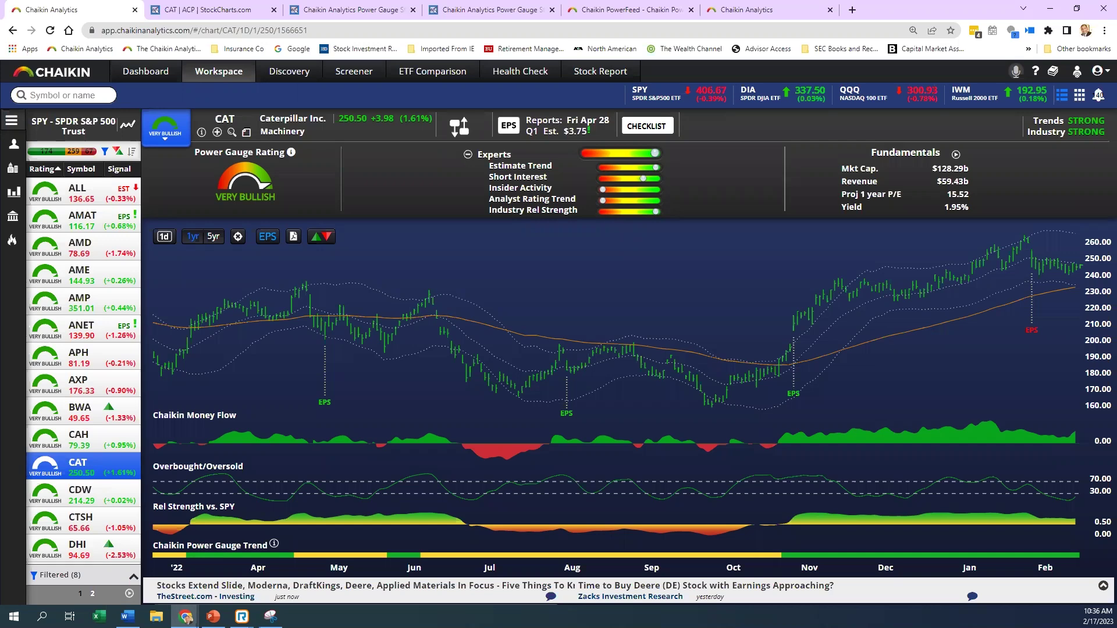
click(468, 155)
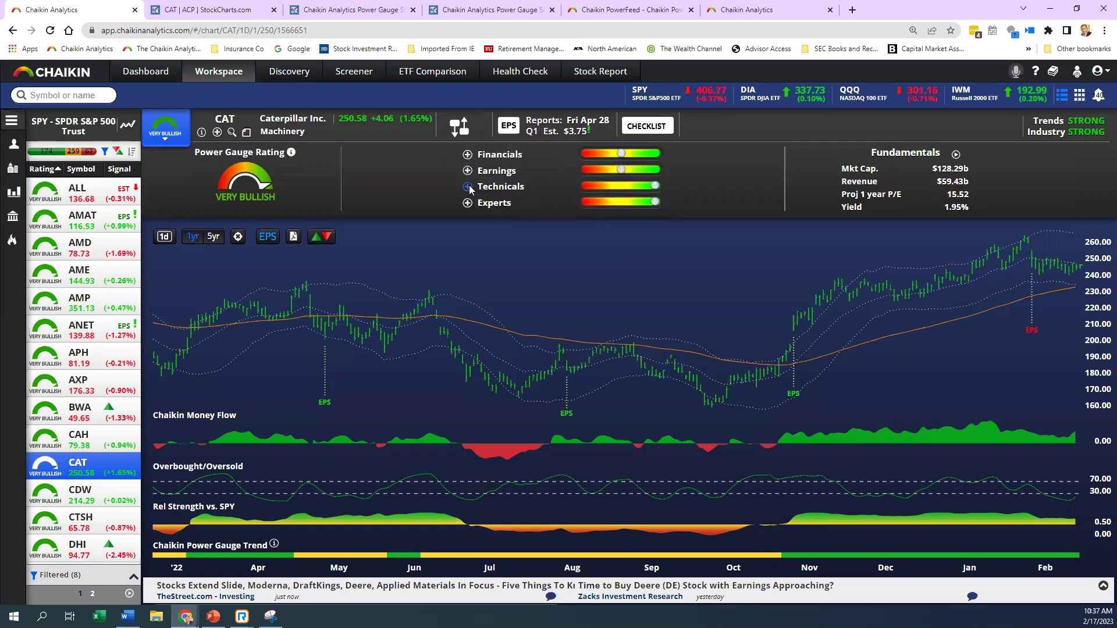
Reopen CAT's Technicals breakdown briefly, then collapse it back to the four categories
click(468, 186)
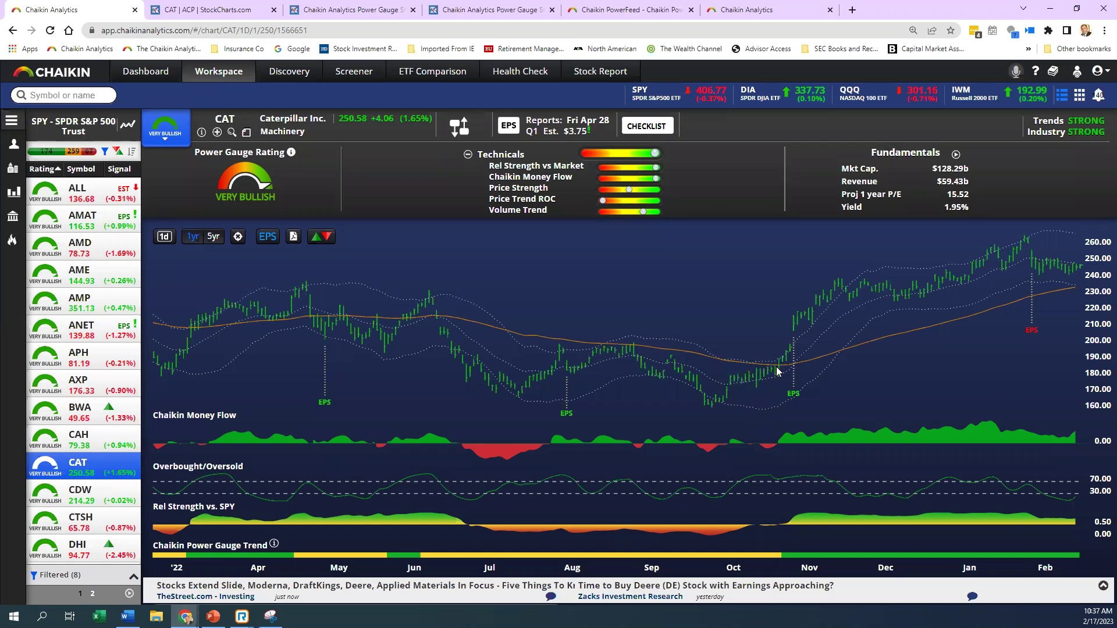
click(469, 155)
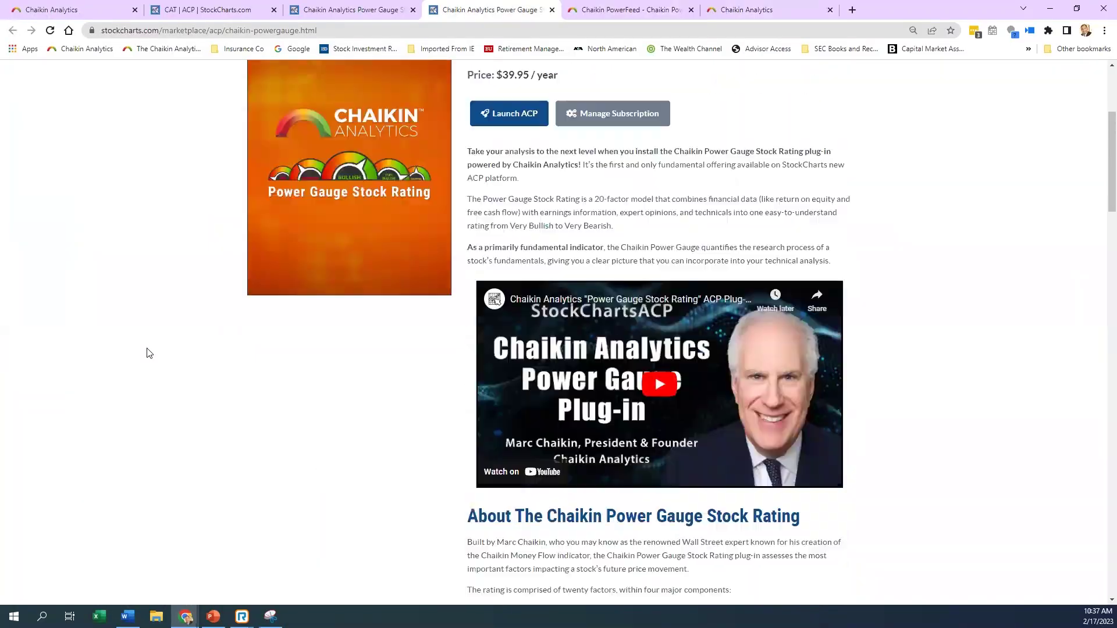
Return to the CAT chart in ACP and open the Chaikin Power Gauge plug-in page from the plug-ins list
scroll(150, 350, down, 3)
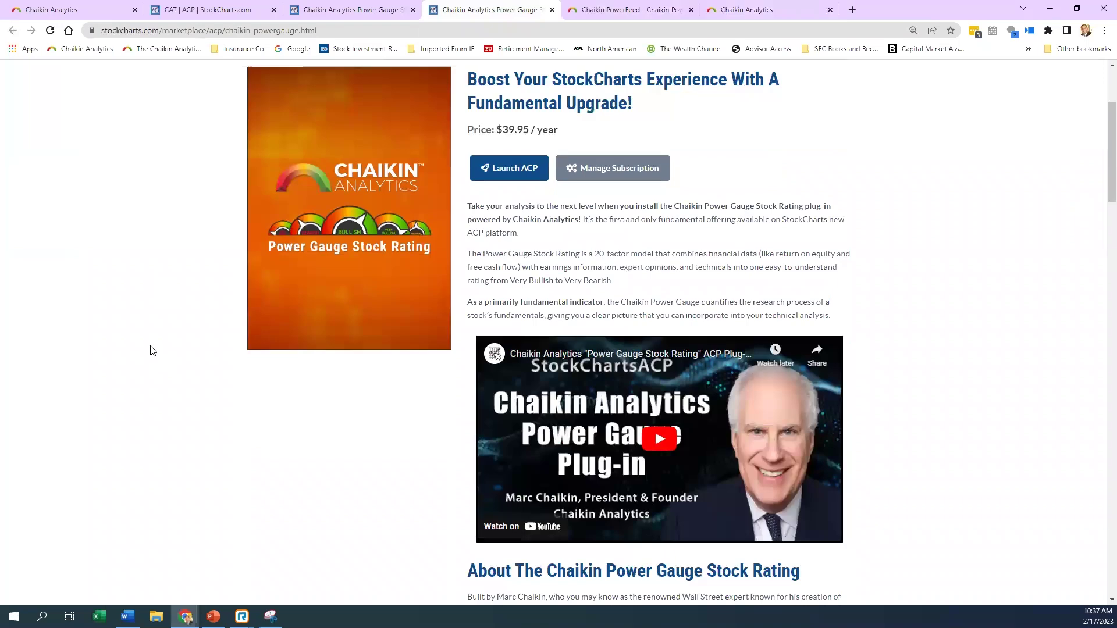
scroll(150, 351, up, 3)
click(263, 10)
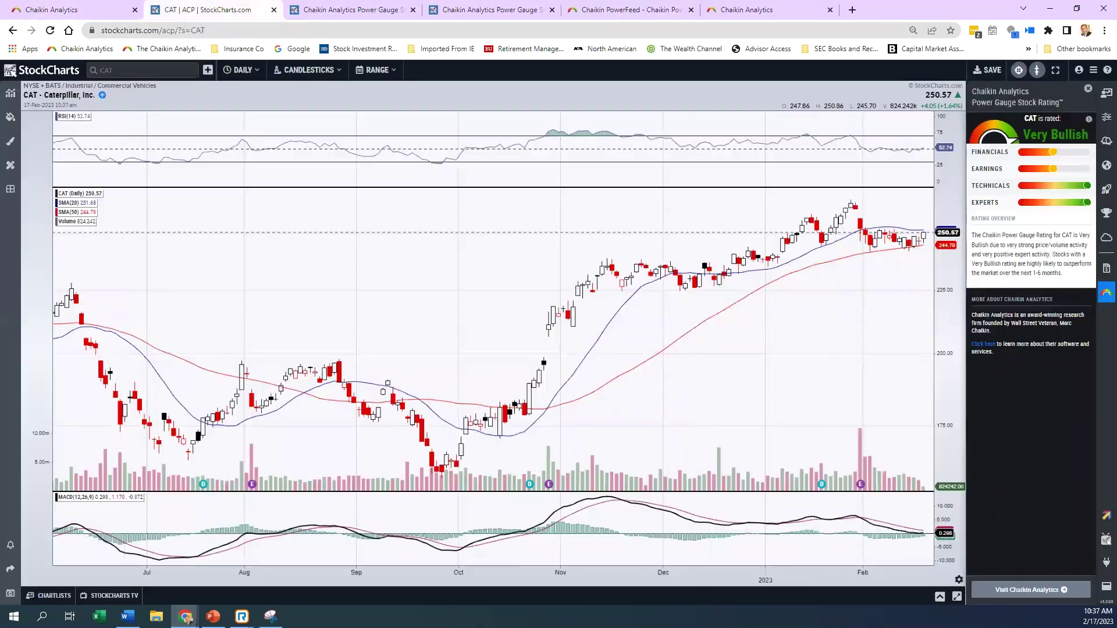
click(1105, 297)
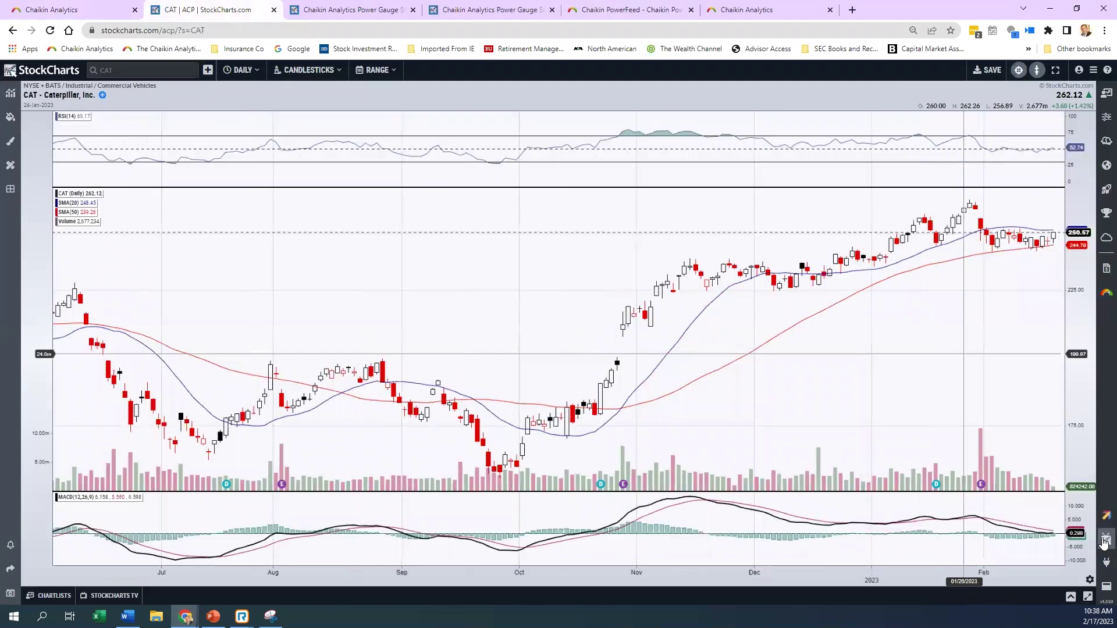
click(1104, 565)
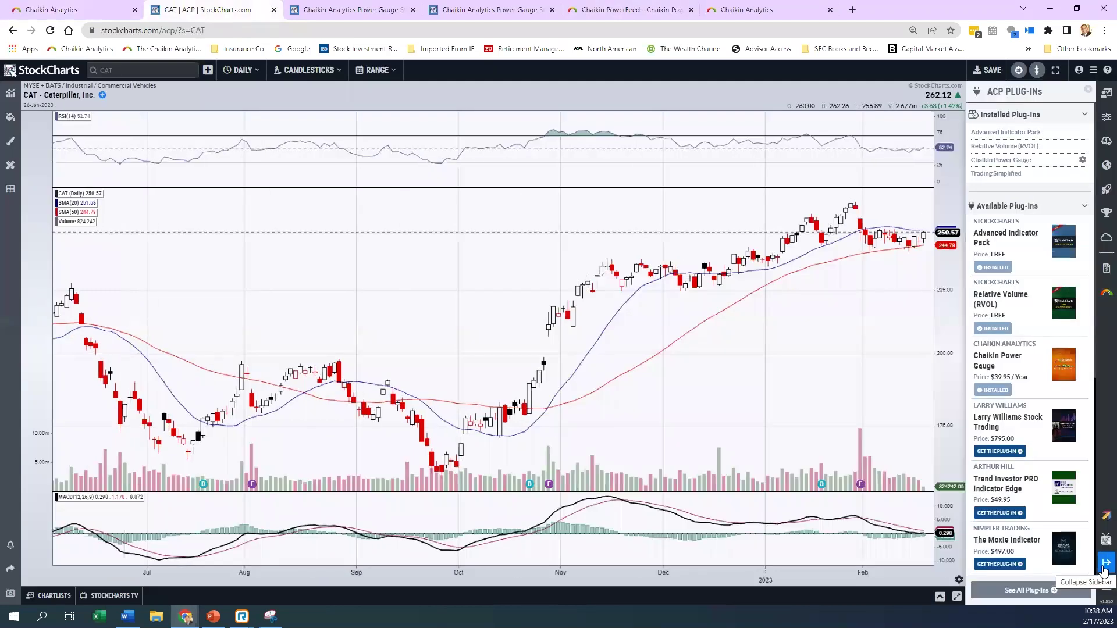
click(1004, 356)
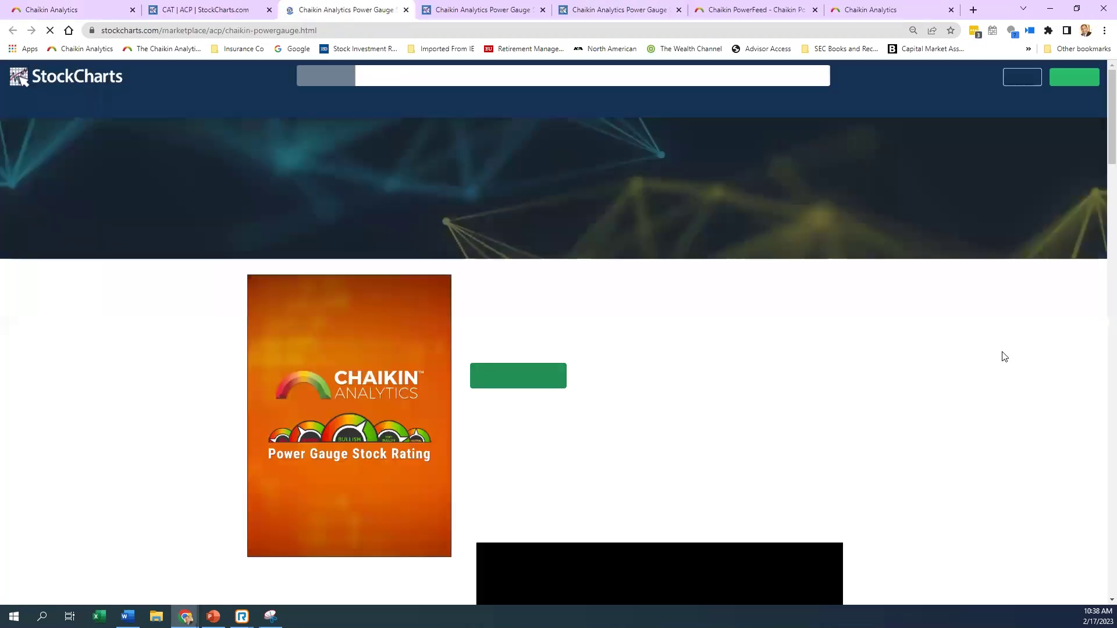
Read through the plug-in page's description, components and rating levels, then go to PowerFeed
scroll(958, 387, down, 10)
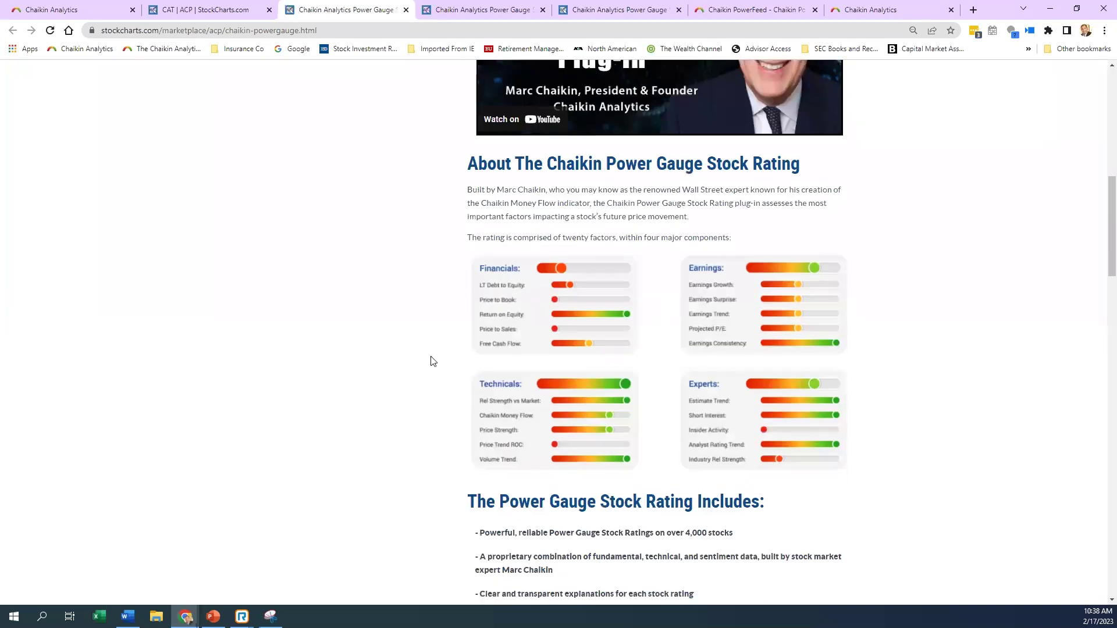
scroll(424, 382, down, 7)
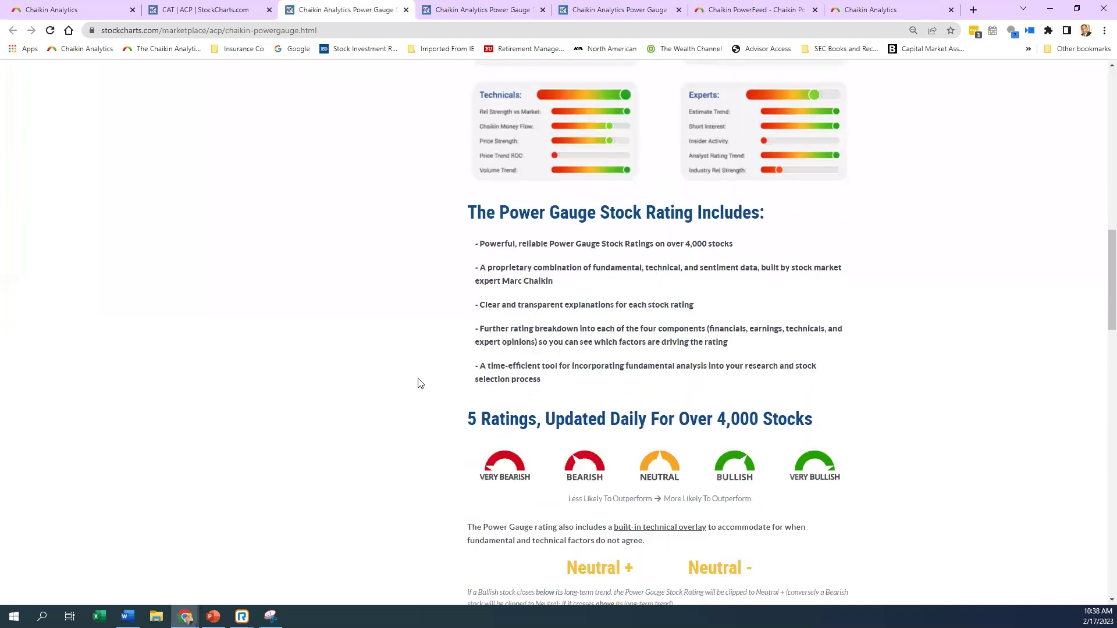
scroll(420, 383, down, 4)
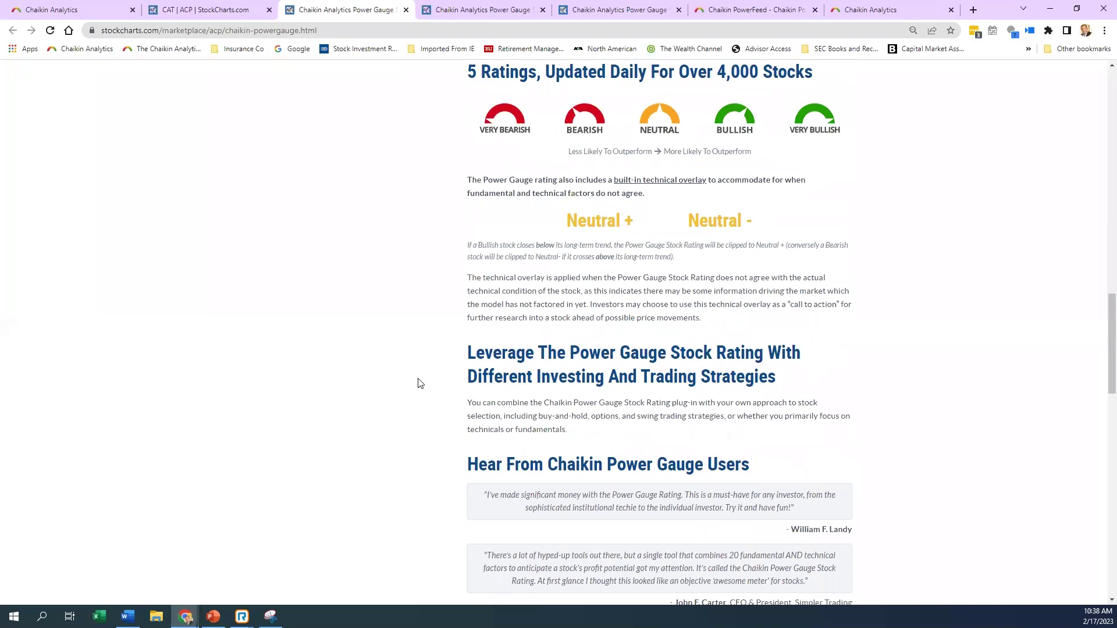
scroll(420, 383, up, 15)
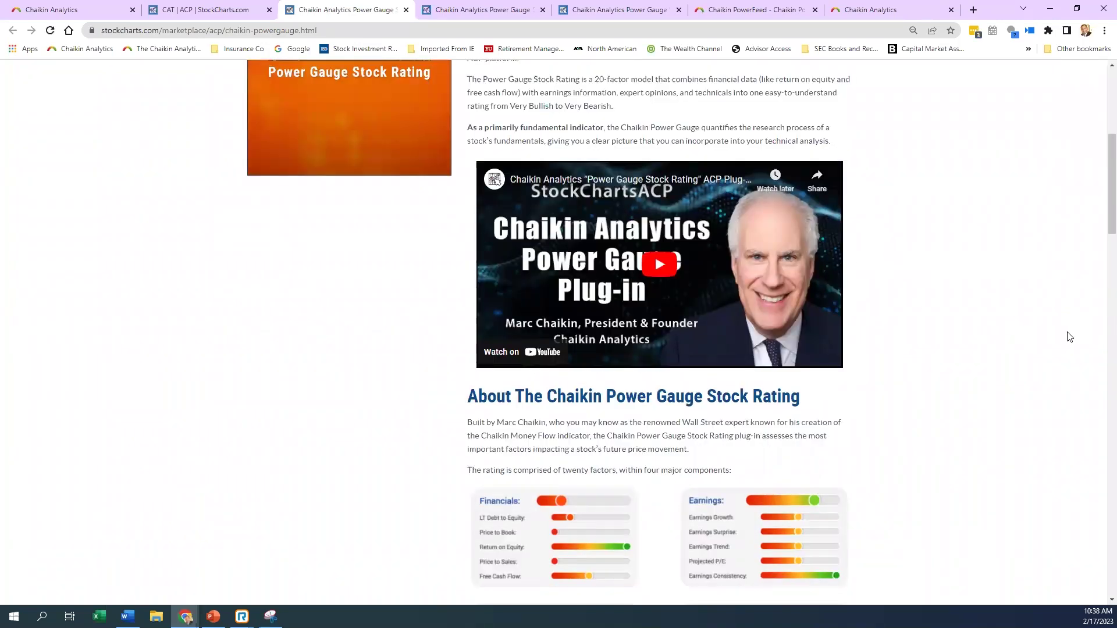
scroll(1066, 333, up, 5)
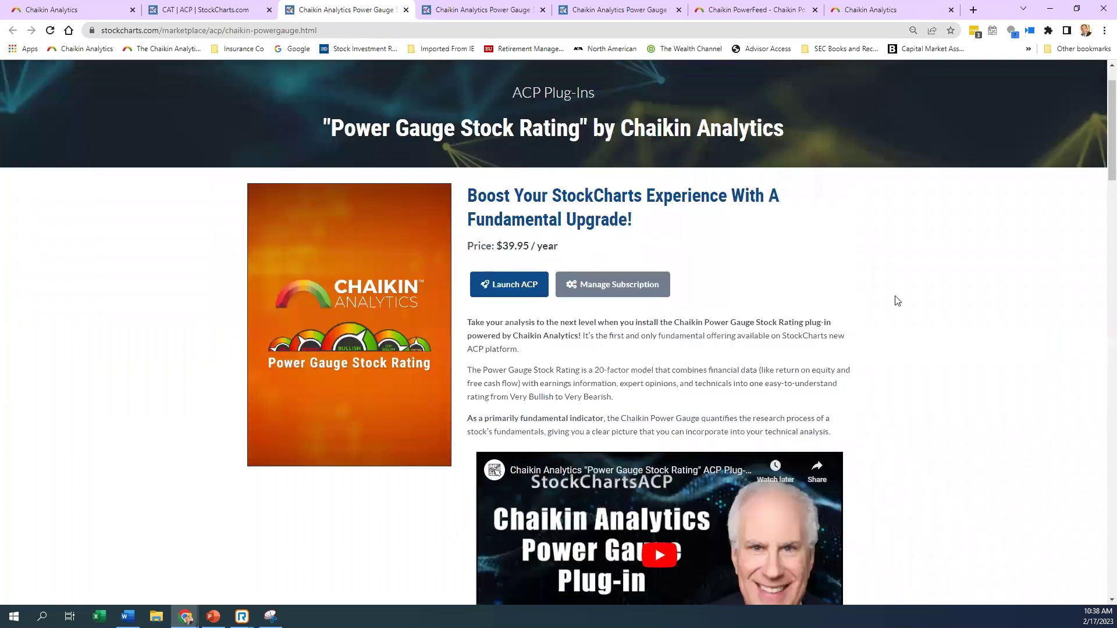
click(756, 11)
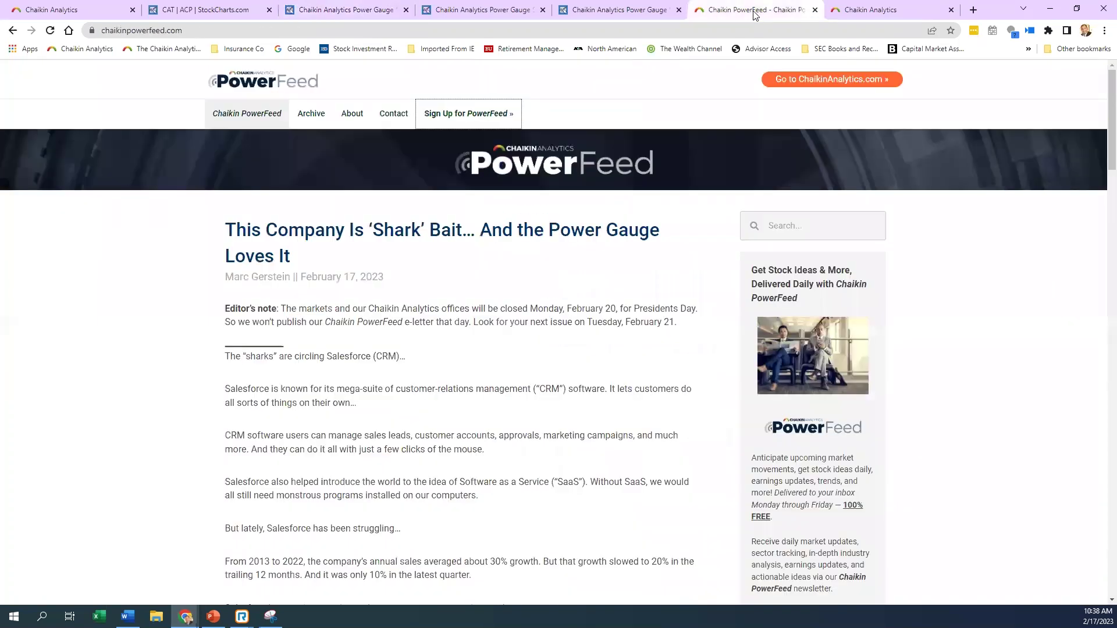
Glance at the PowerFeed newsletter signup page, then return to the article
mouse_move(860, 14)
click(860, 13)
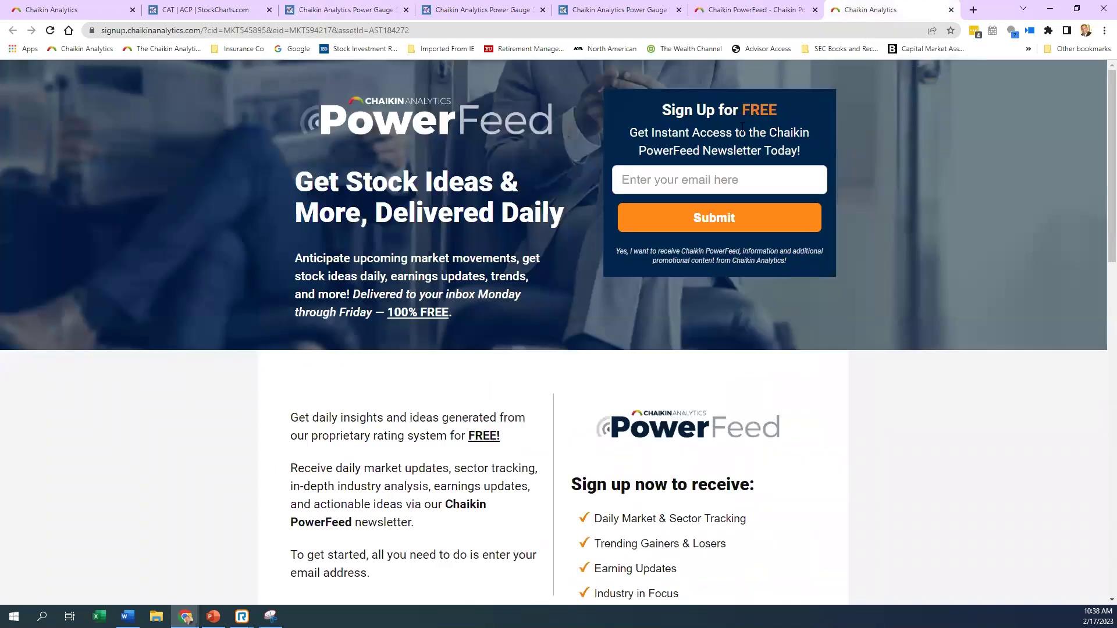
click(774, 10)
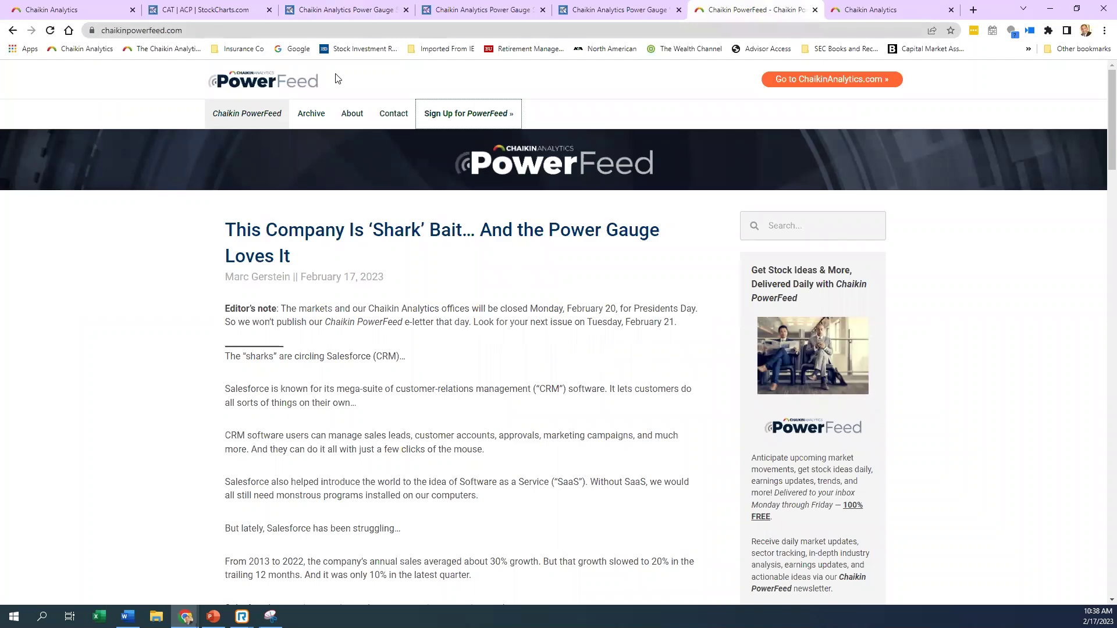
Scroll up and down through the PowerFeed page content
scroll(188, 399, down, 20)
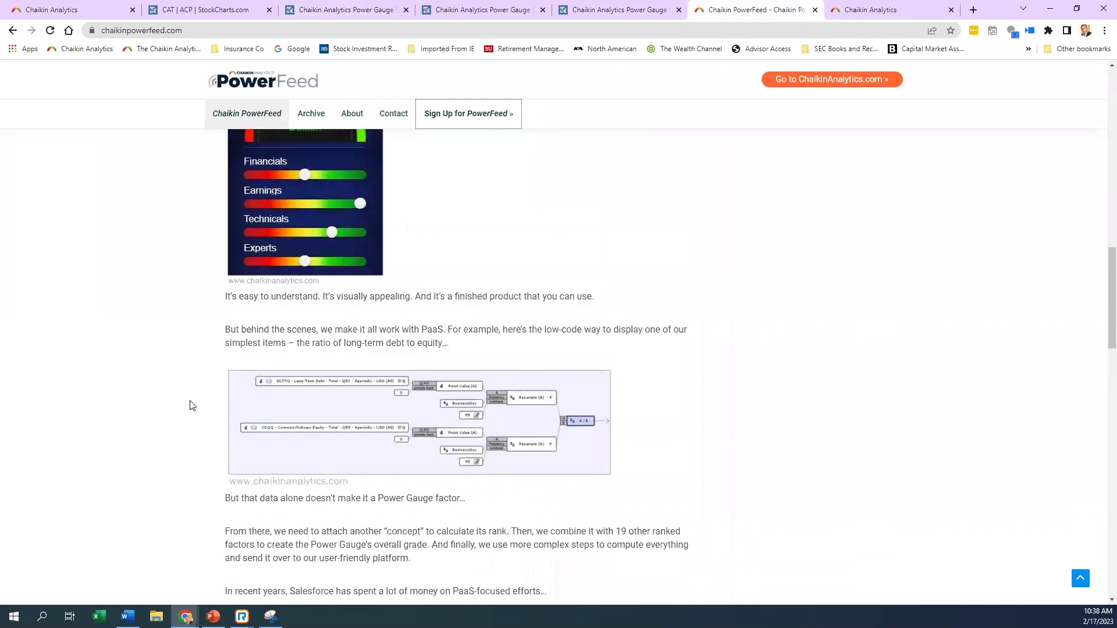
scroll(214, 282, up, 10)
scroll(214, 290, up, 10)
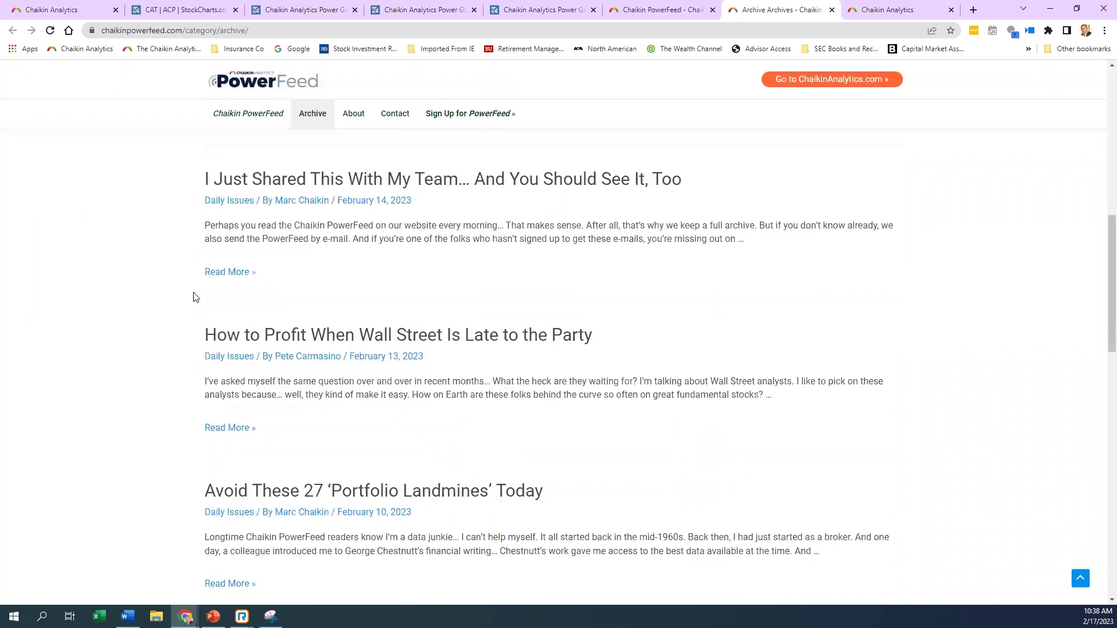
scroll(195, 298, down, 7)
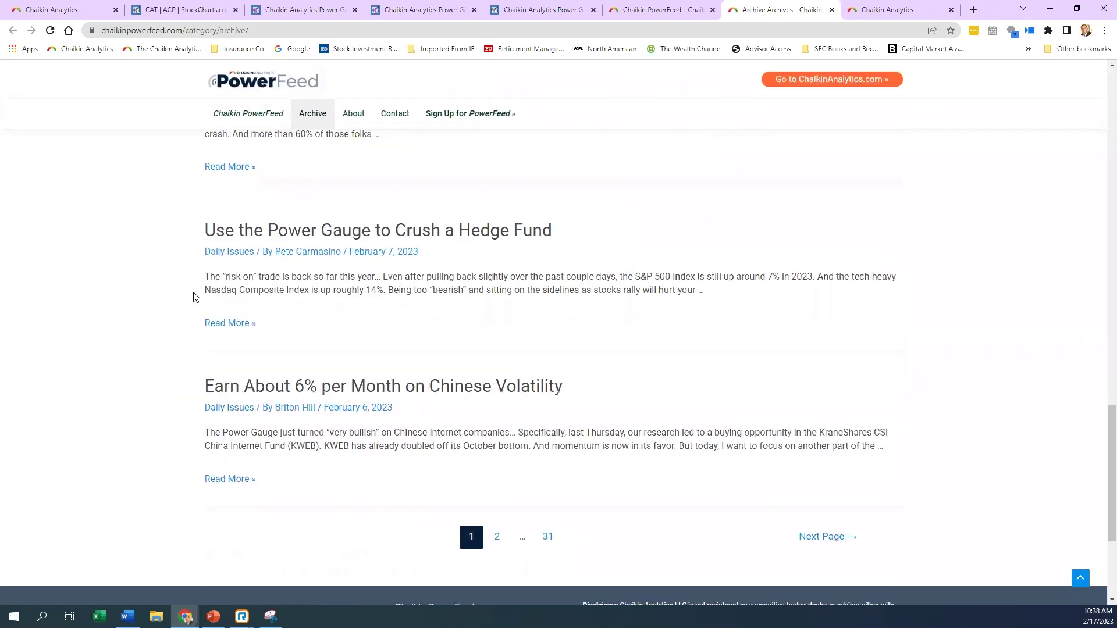
scroll(196, 297, up, 20)
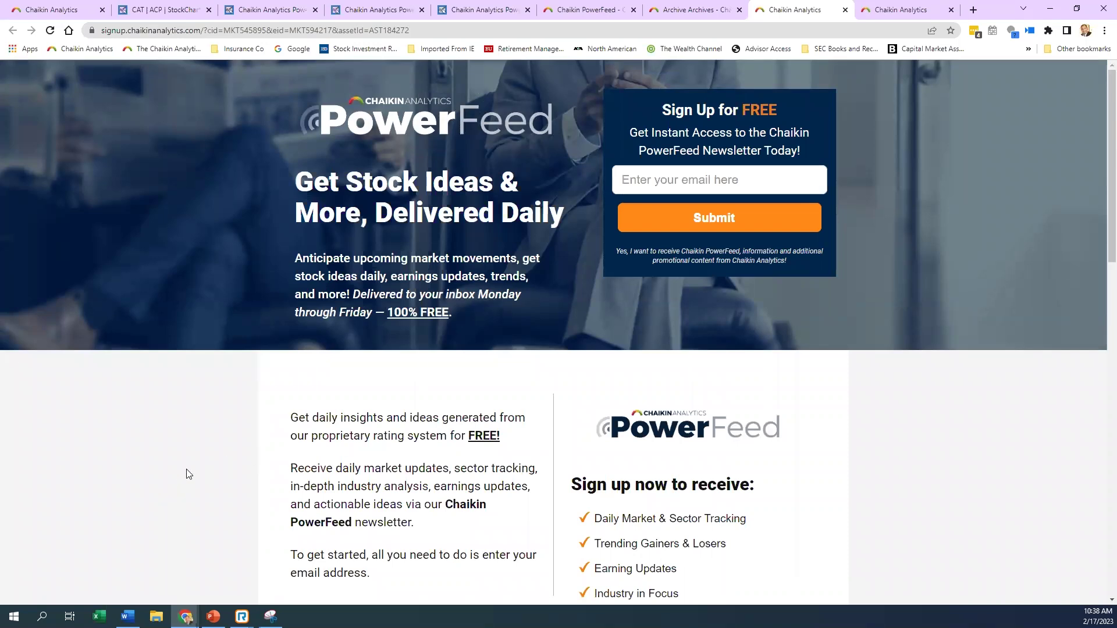
Look over the newsletter signup page, then return to the chaikinpowerfeed.com homepage article
scroll(234, 336, down, 5)
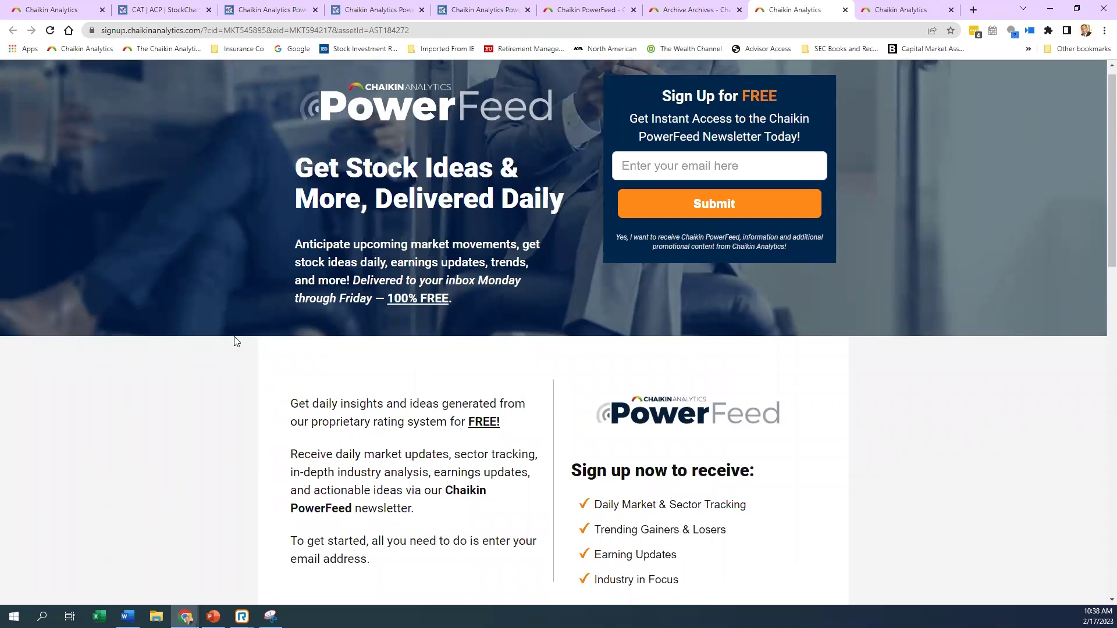
scroll(237, 342, down, 10)
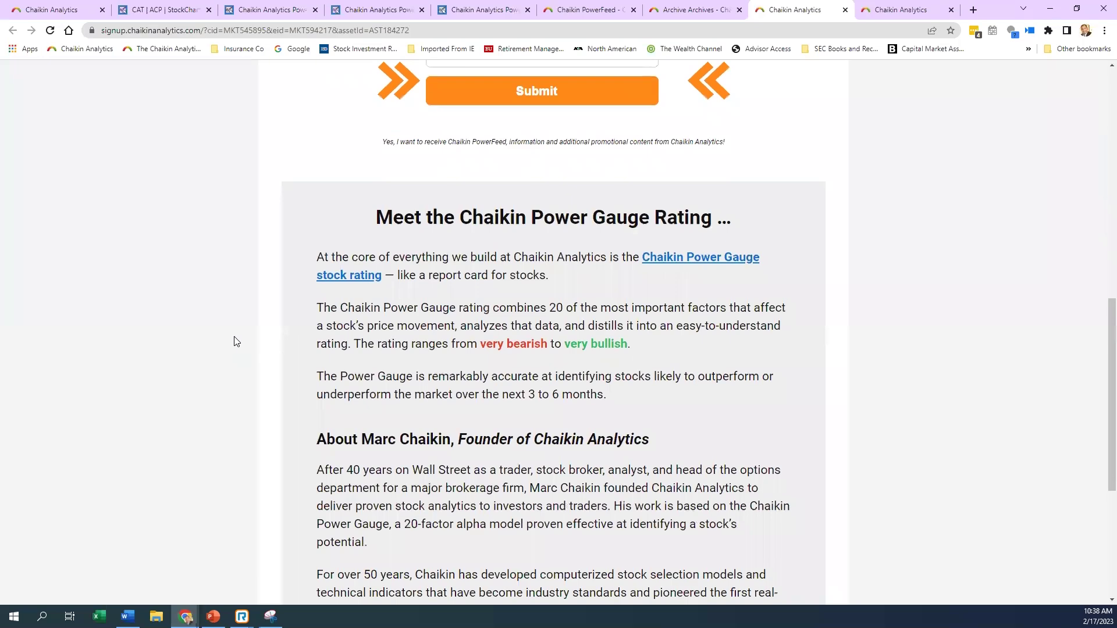
scroll(235, 341, up, 15)
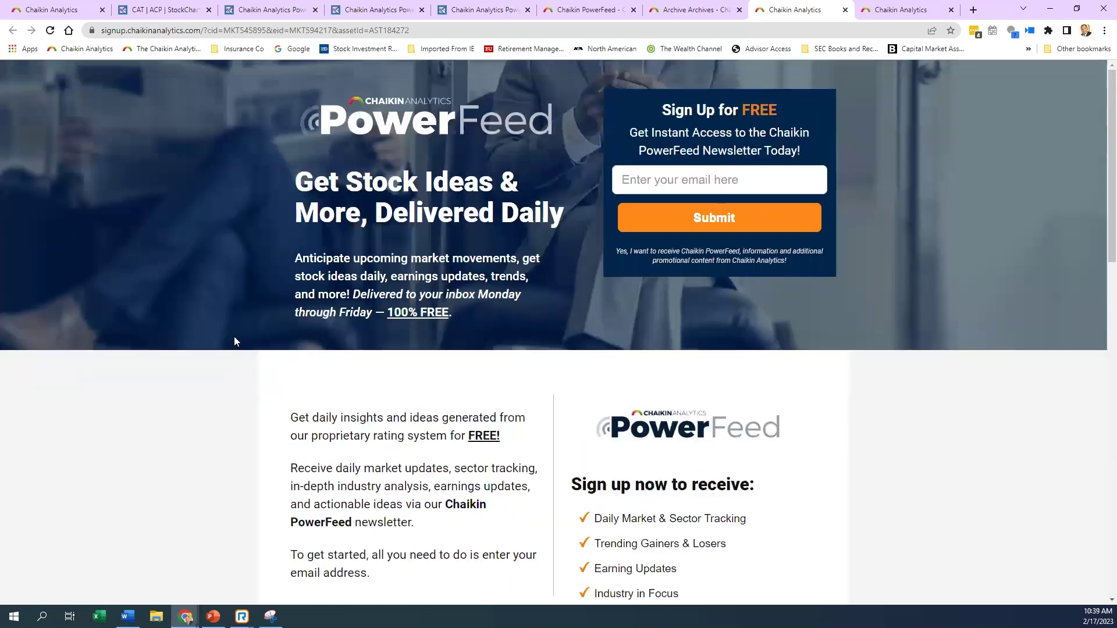
click(582, 18)
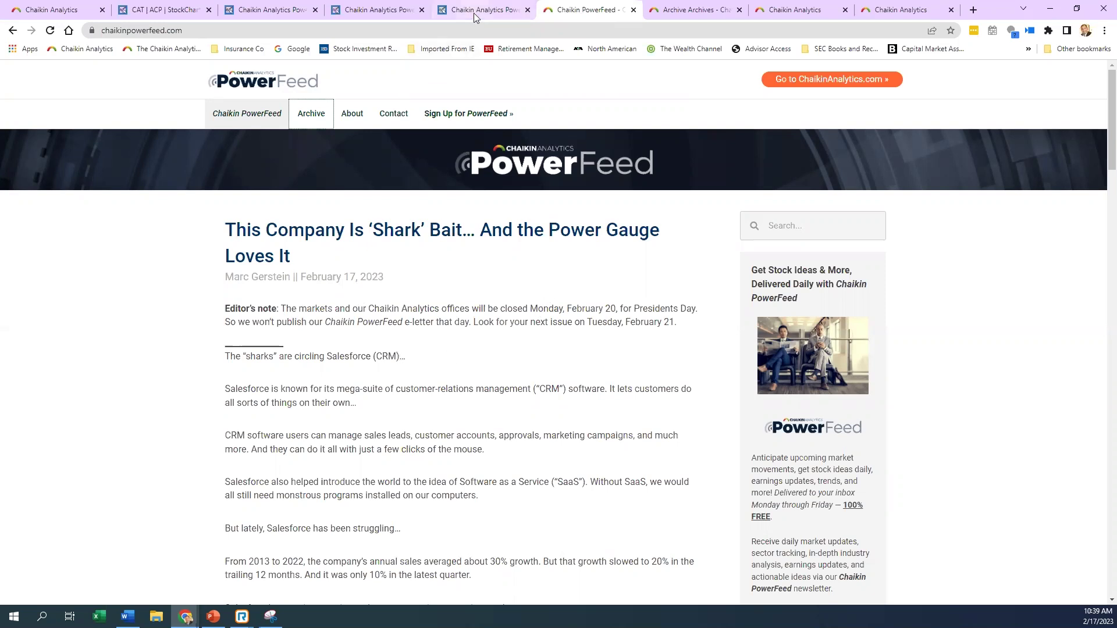
Switch back to the Chaikin Analytics workspace showing CAT rated Very Bullish at 250.50
mouse_move(487, 14)
mouse_move(32, 9)
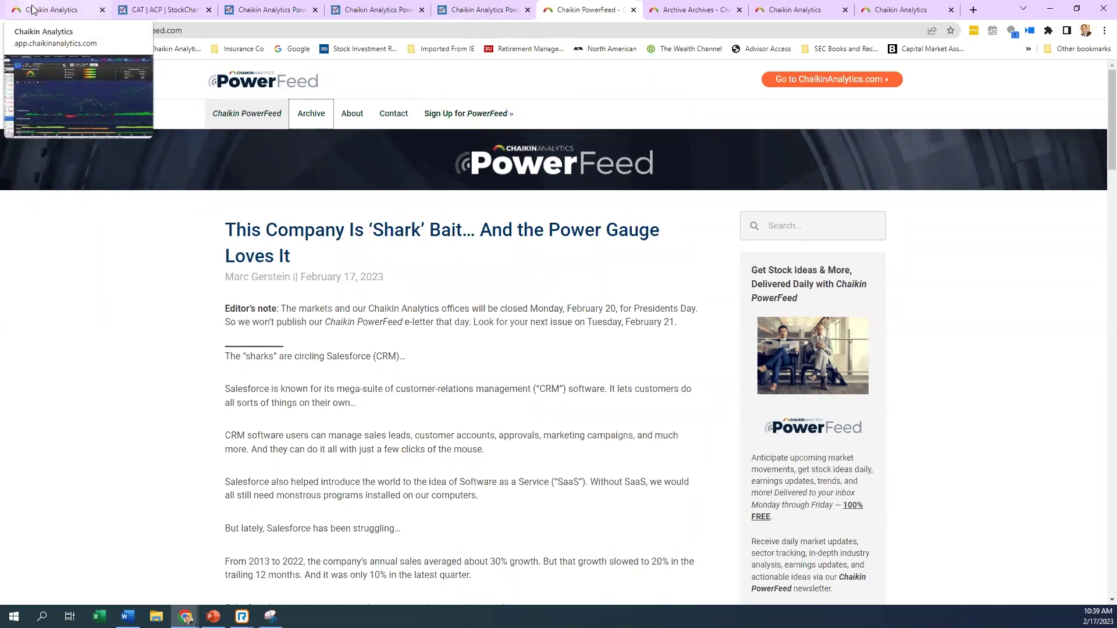
click(32, 8)
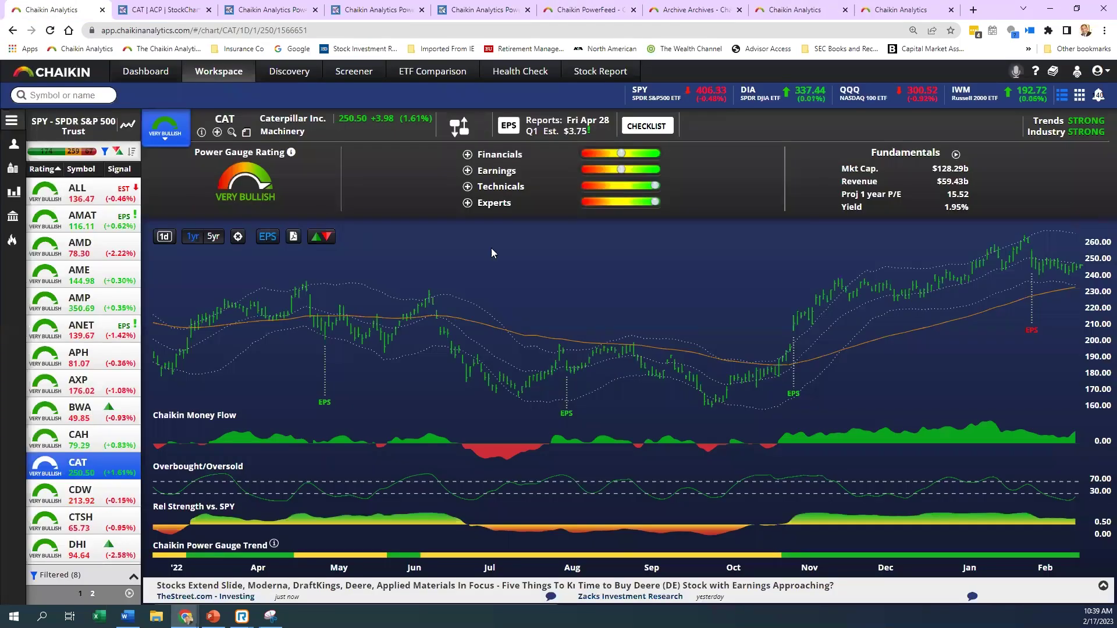